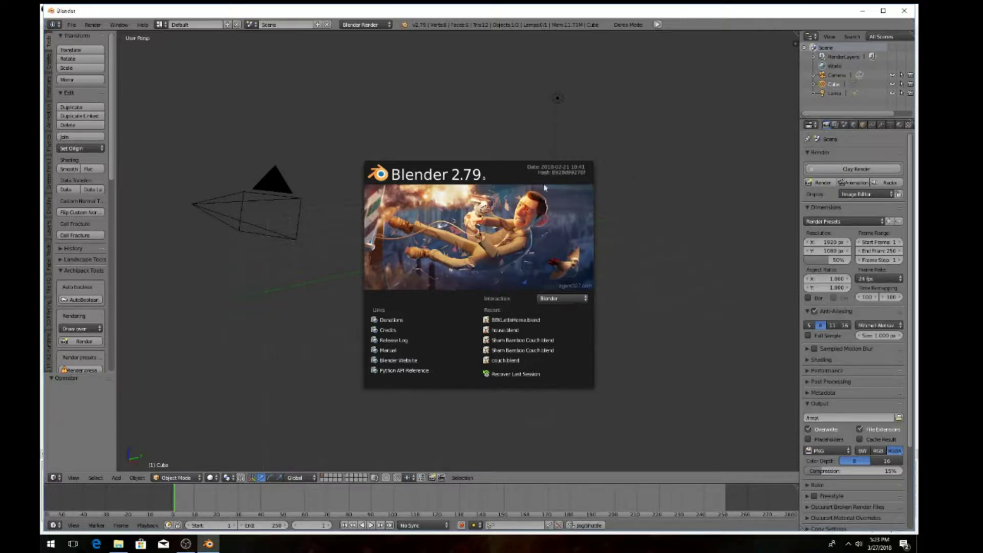
# Step: Dismiss the splash screen and delete the default cube from the scene
pyautogui.click(441, 199)
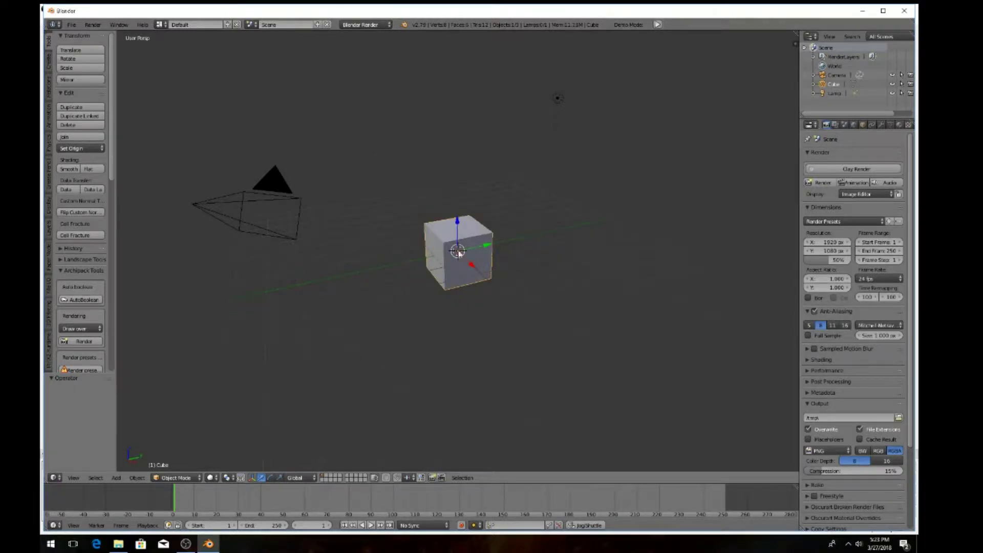
pyautogui.press('x')
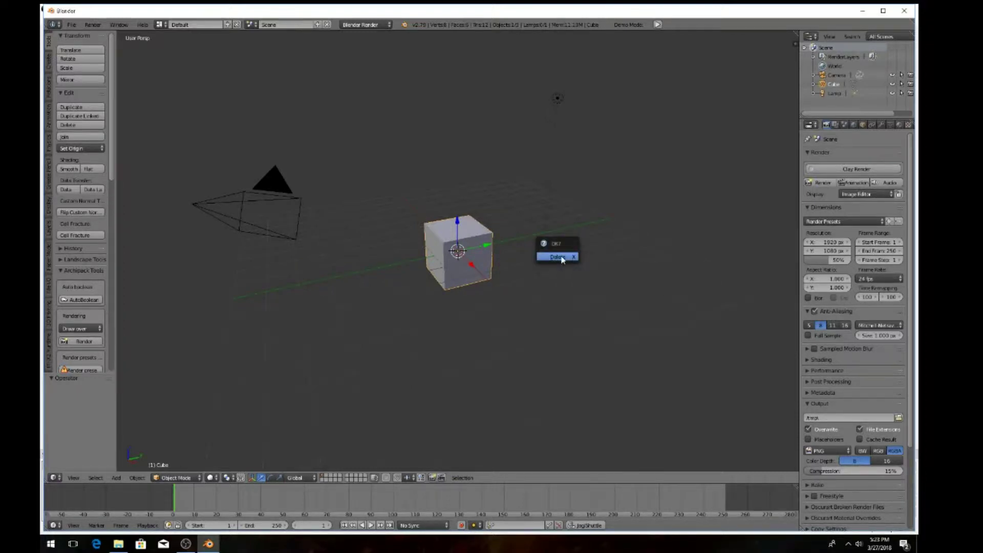
pyautogui.click(562, 257)
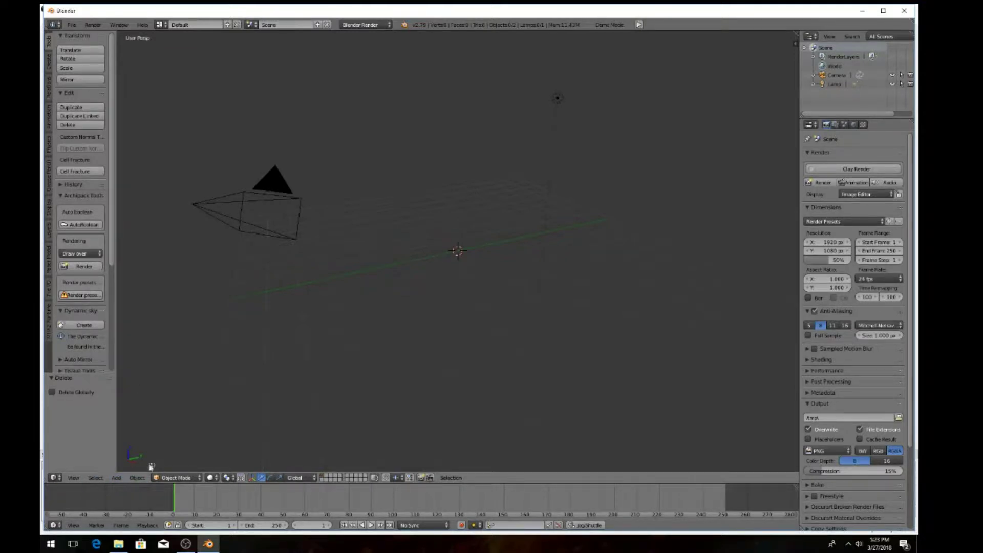
# Step: Add a new cube mesh at the 3D cursor in the scene's centre
pyautogui.click(117, 478)
pyautogui.moveTo(124, 468)
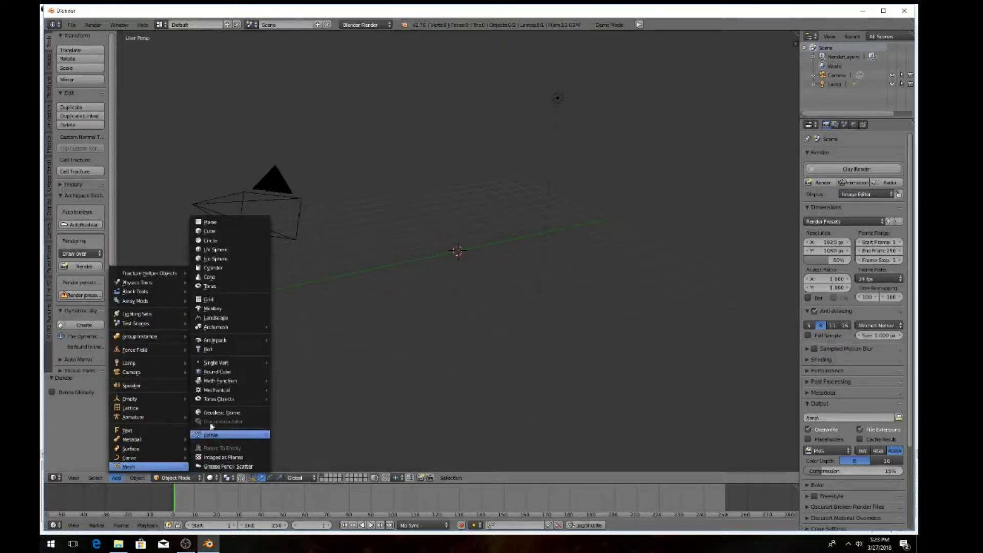
pyautogui.click(212, 231)
# Step: Set the viewport to the front orthographic view of the new cube
pyautogui.press('KP_5')
pyautogui.moveTo(237, 236); pyautogui.dragTo(510, 156, button='middle')
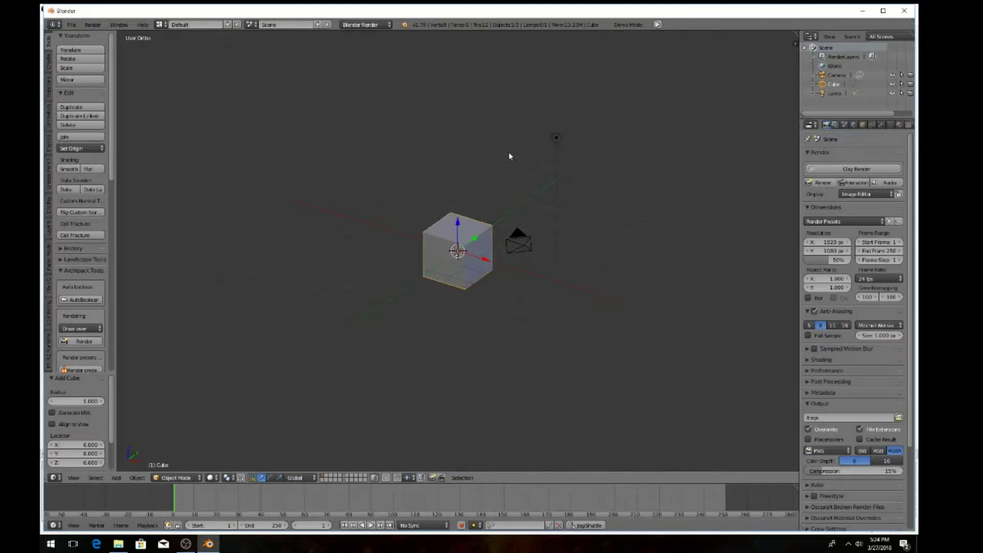
pyautogui.press('KP_1')
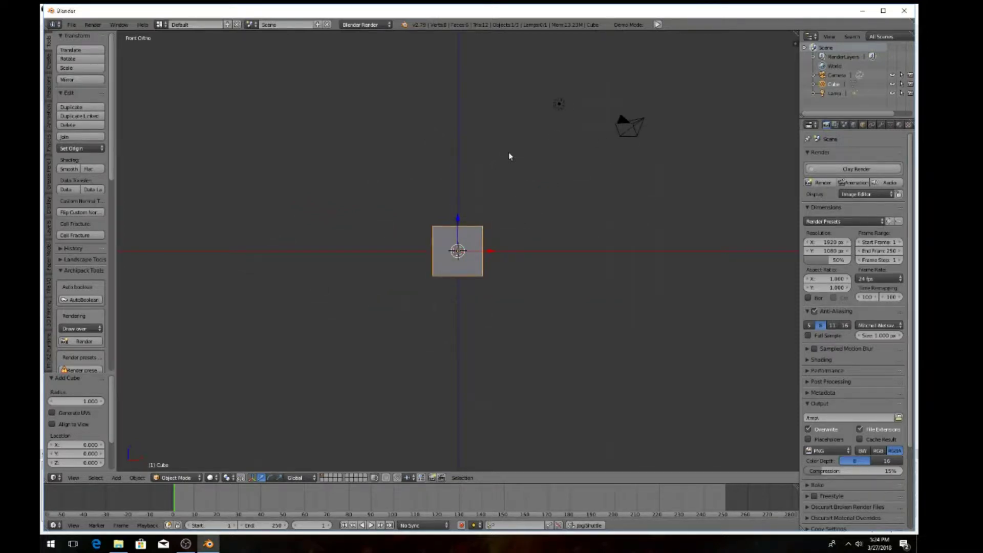
pyautogui.press('KP_5')
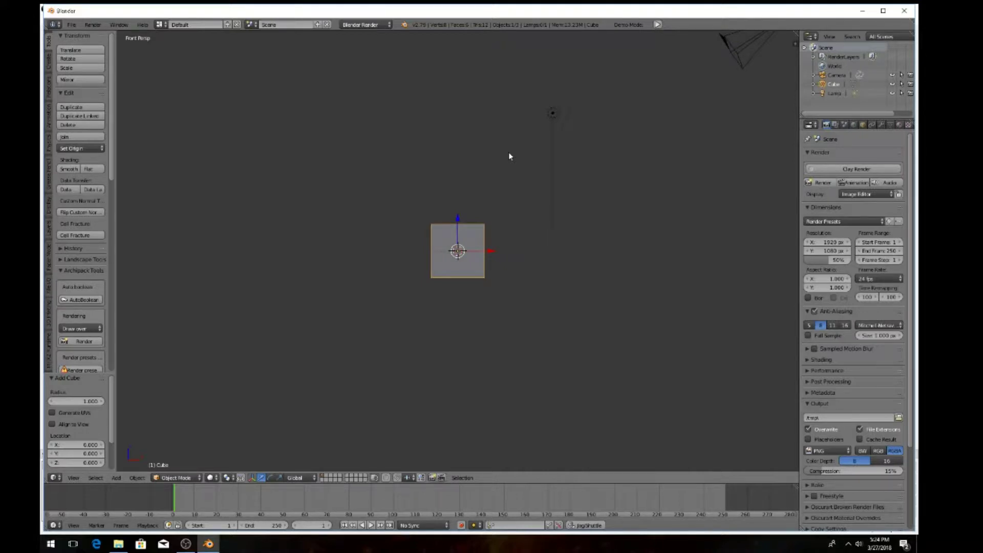
pyautogui.press('KP_5')
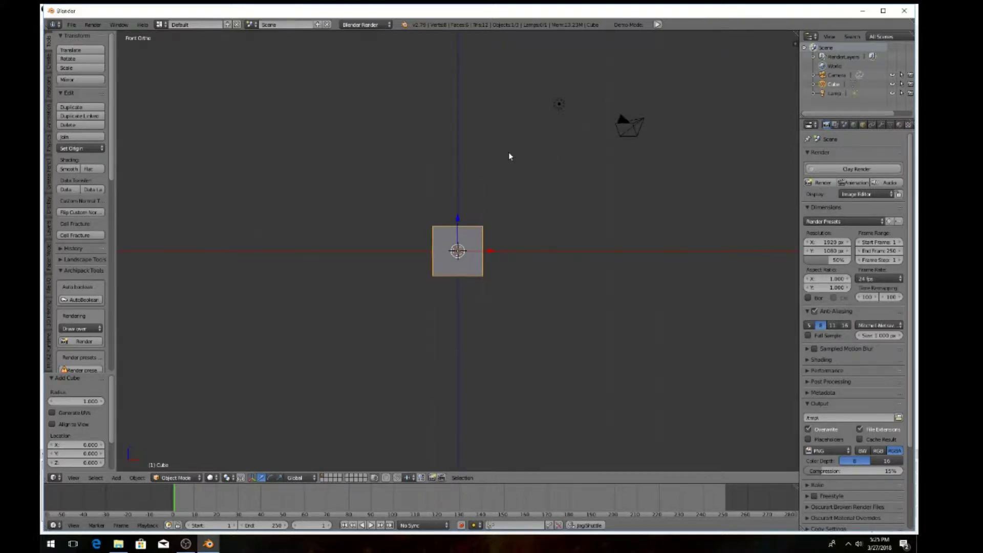
pyautogui.press('KP_5')
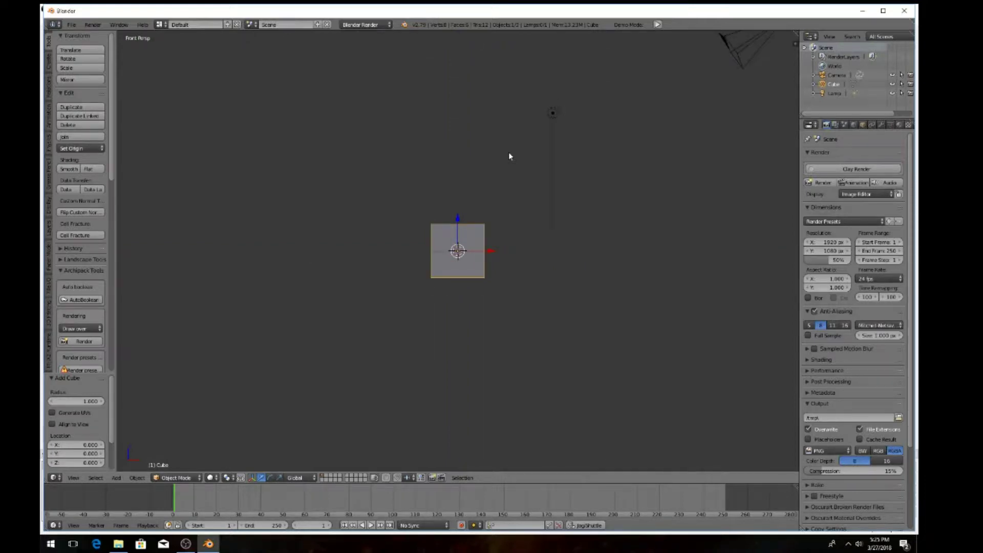
pyautogui.press('KP_5')
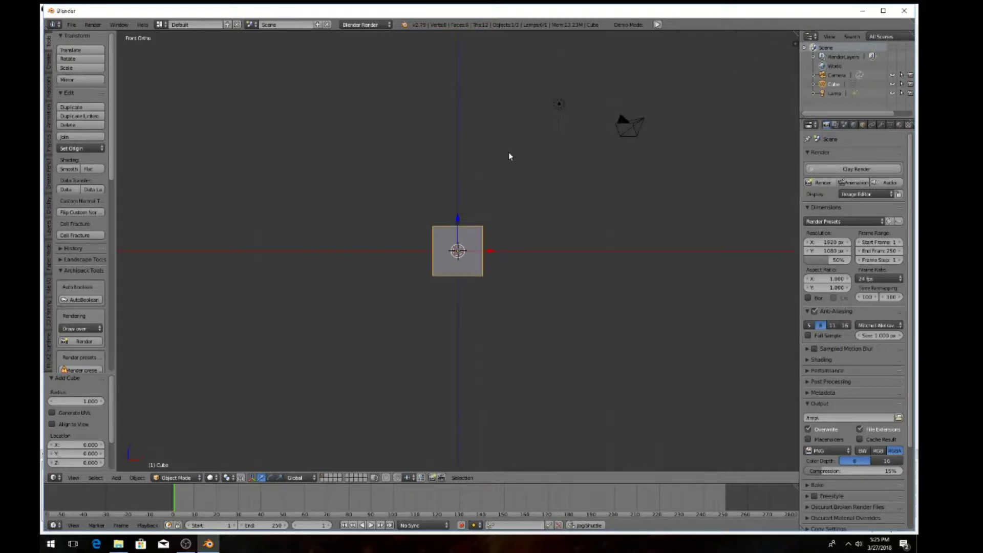
pyautogui.scroll(4, 487, 303)
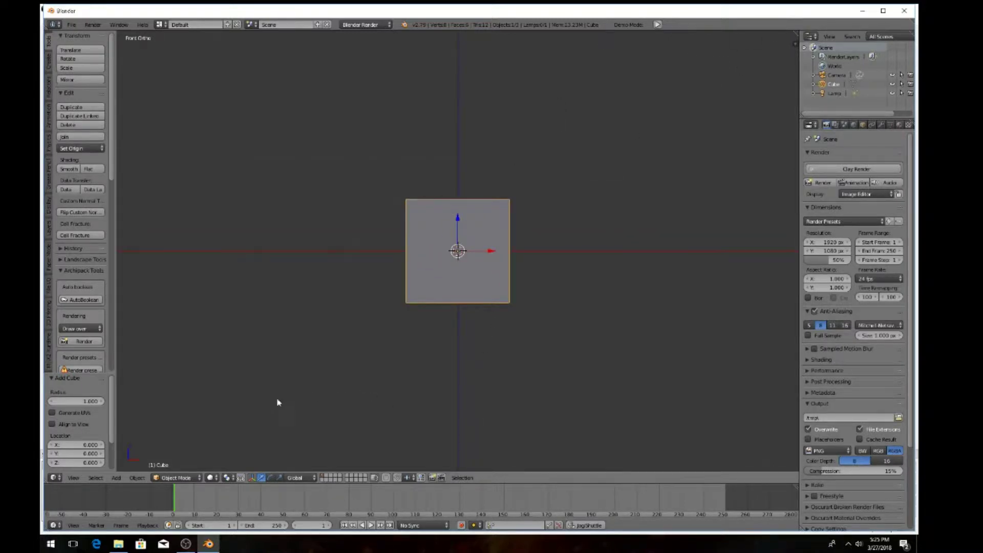
# Step: Select all objects and switch the cube from Object Mode to Edit Mode
pyautogui.press('a')
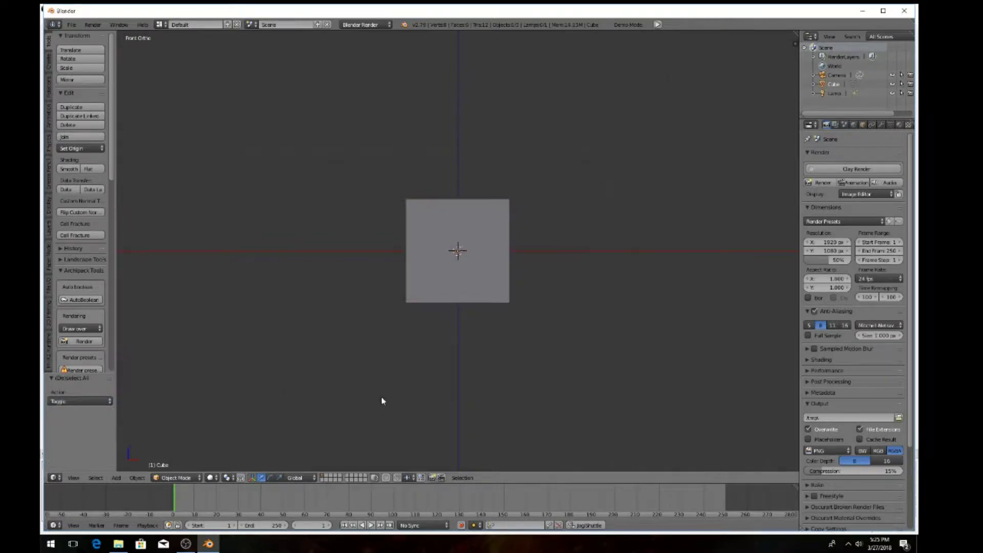
pyautogui.press('a')
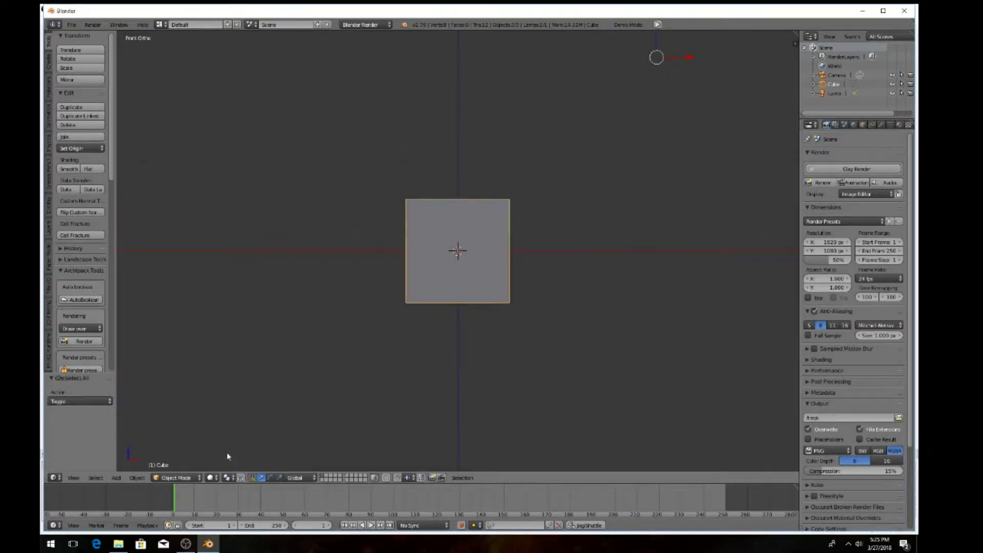
pyautogui.click(188, 478)
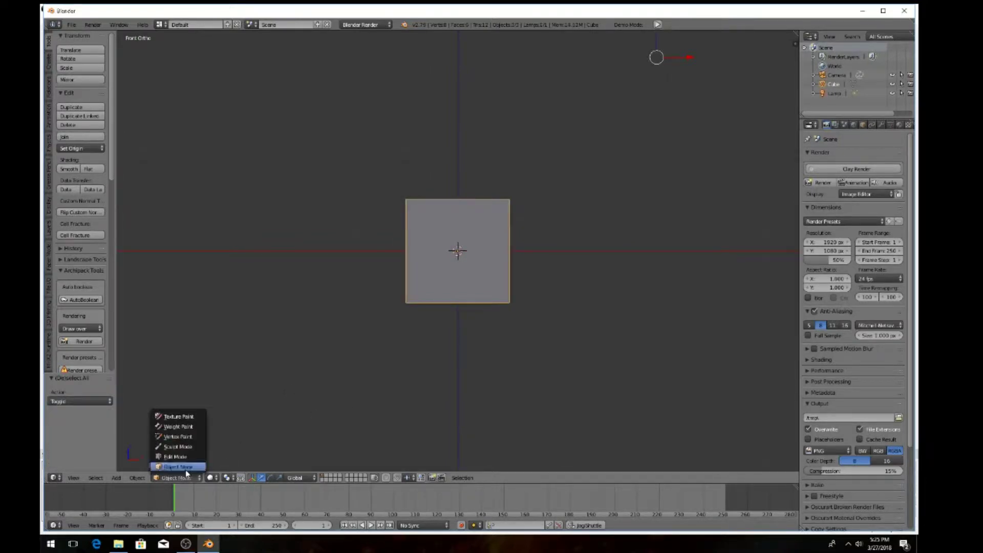
pyautogui.click(186, 467)
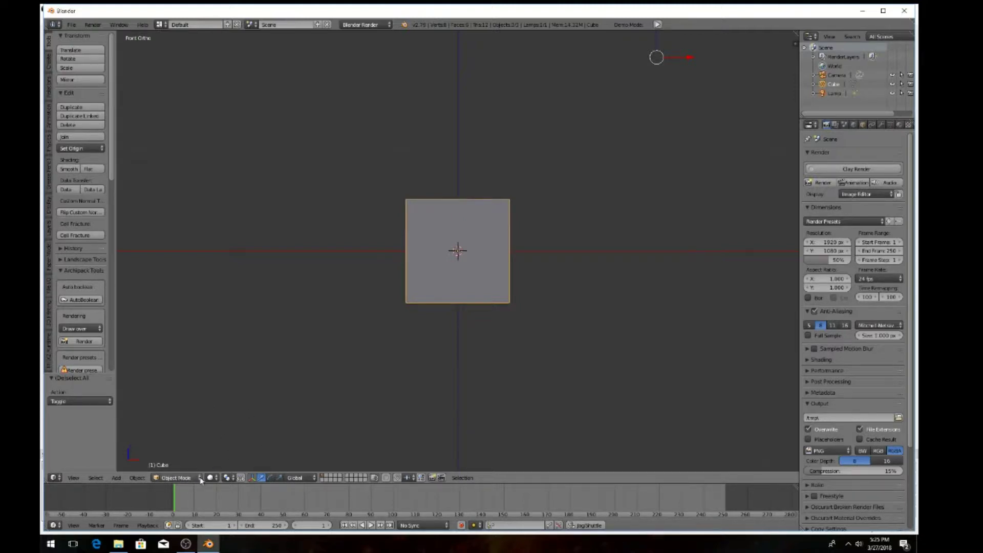
pyautogui.click(184, 479)
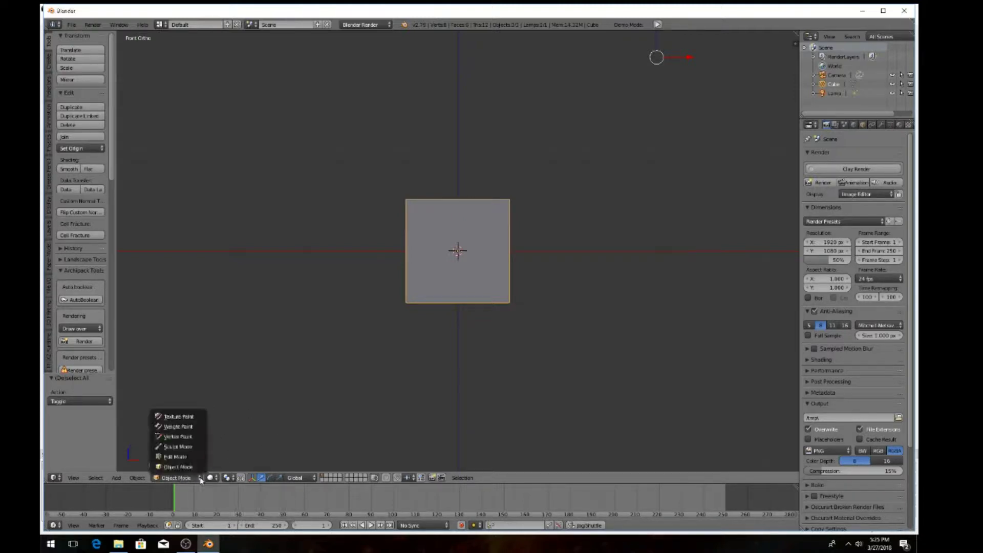
pyautogui.click(177, 457)
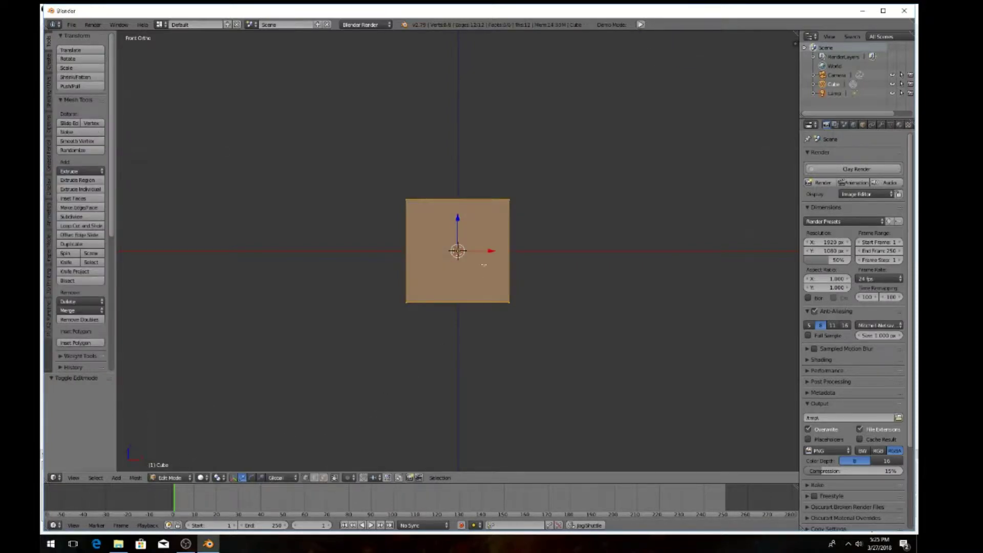
pyautogui.moveTo(483, 265); pyautogui.dragTo(509, 313, button='middle')
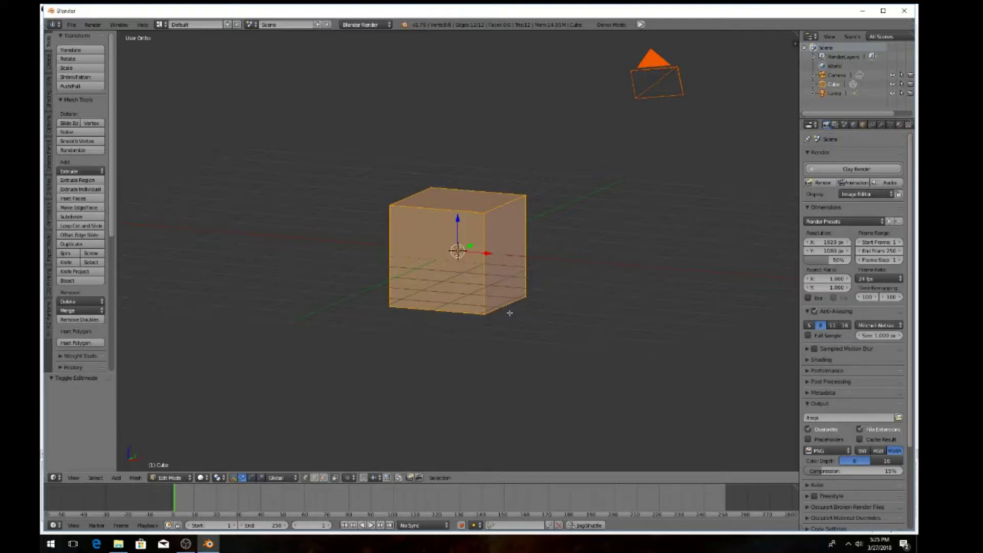
pyautogui.press('KP_1')
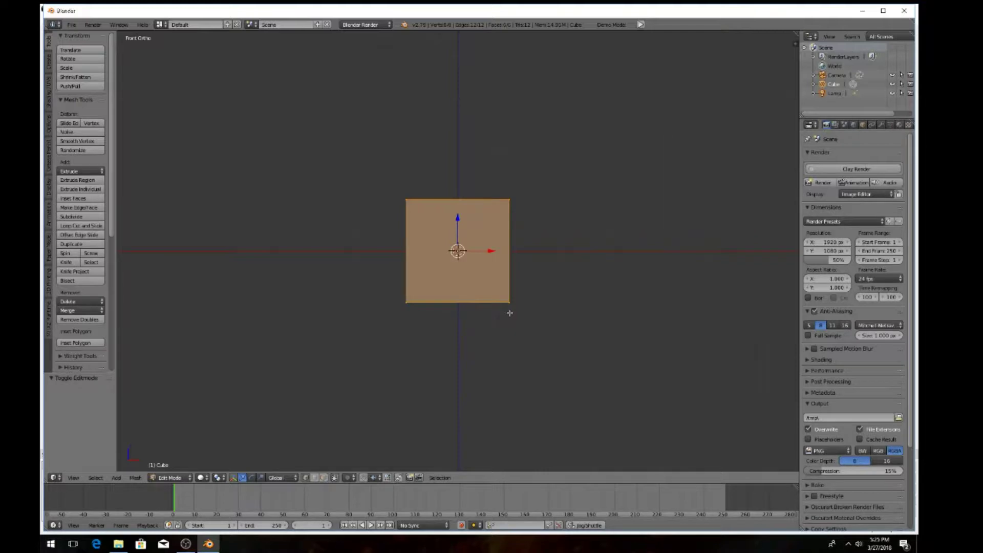
pyautogui.scroll(6, 371, 257)
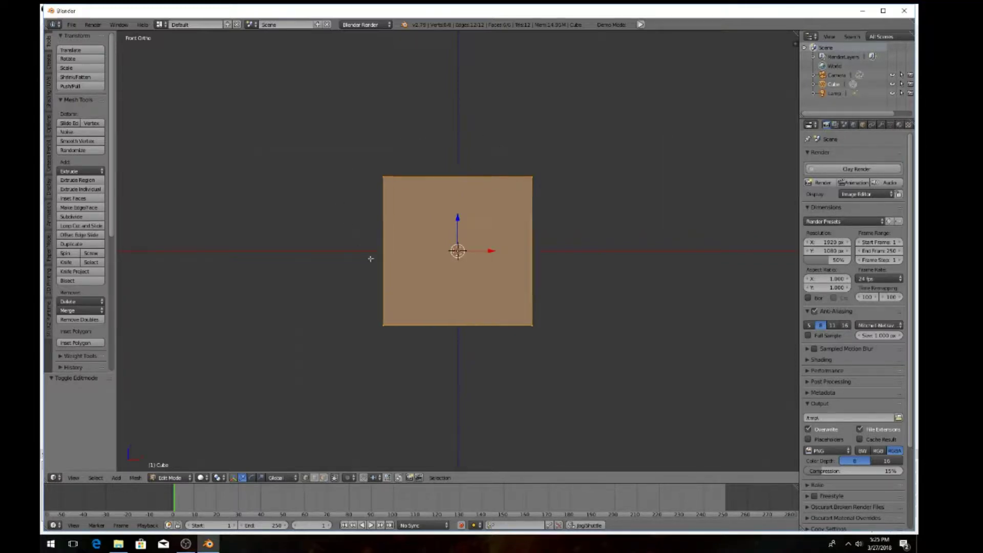
pyautogui.scroll(-6, 230, 318)
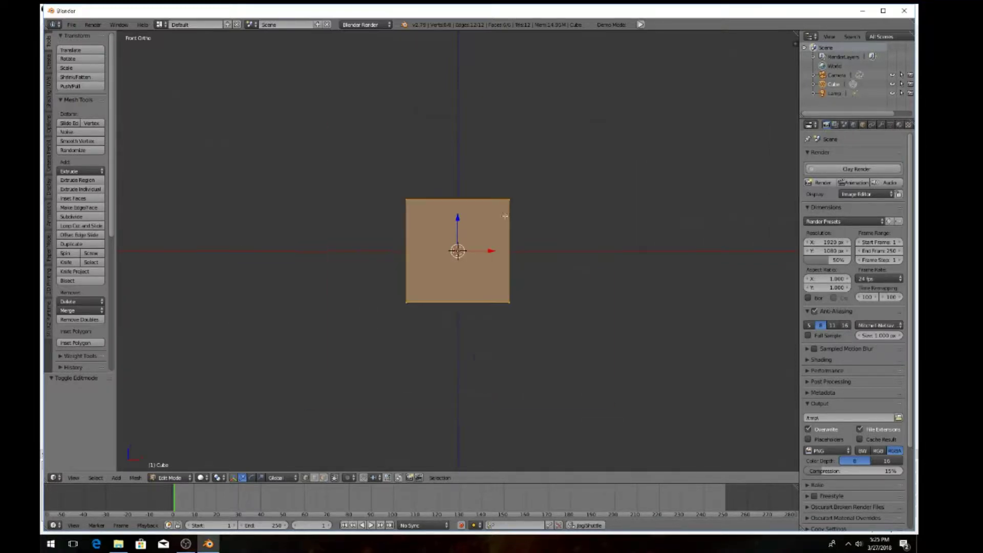
# Step: Try subdividing the whole cube with one cut, undo it and return to the front orthographic view
pyautogui.click(82, 218)
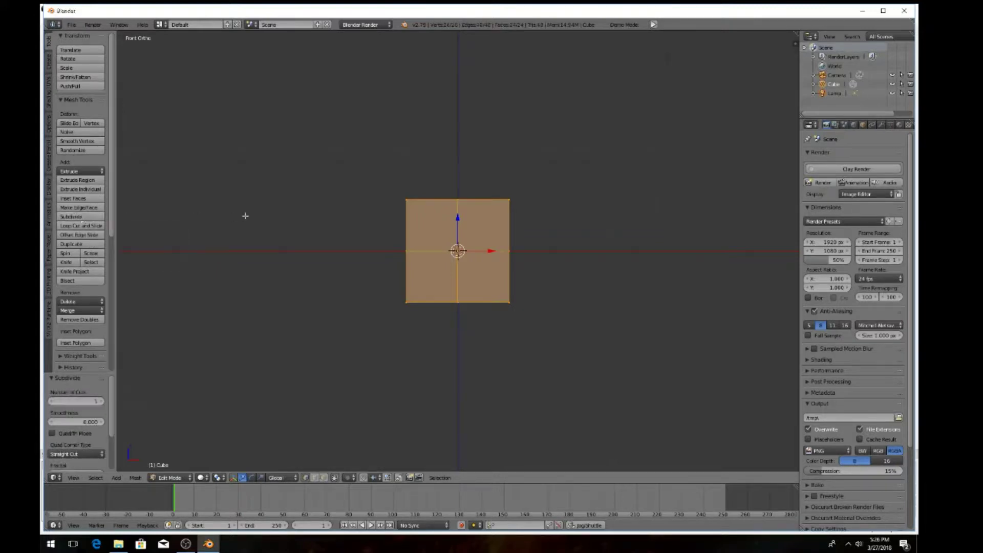
pyautogui.moveTo(467, 217); pyautogui.dragTo(403, 221, button='middle')
pyautogui.press('KP_5')
pyautogui.press('KP_1')
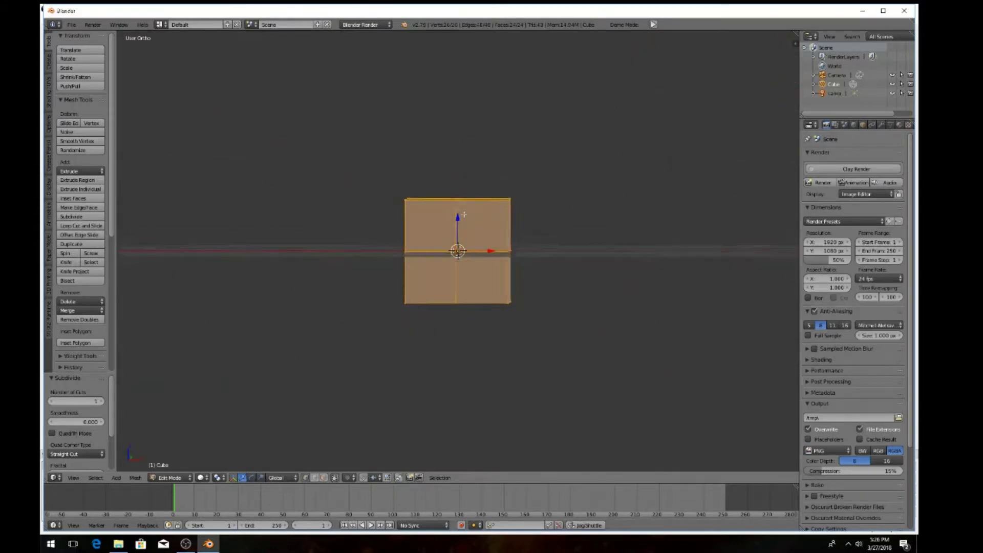
pyautogui.hotkey('ctrl', 'z')
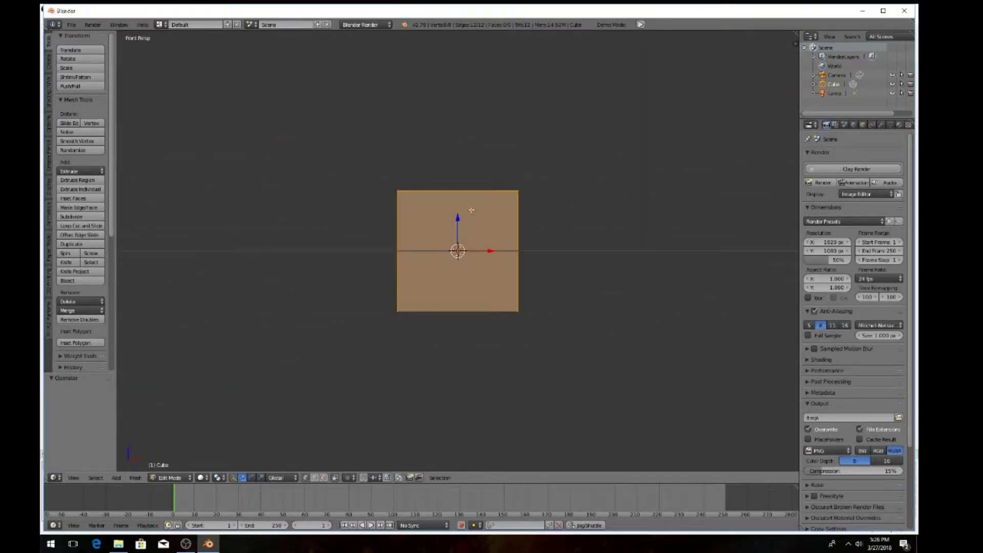
pyautogui.press('KP_5')
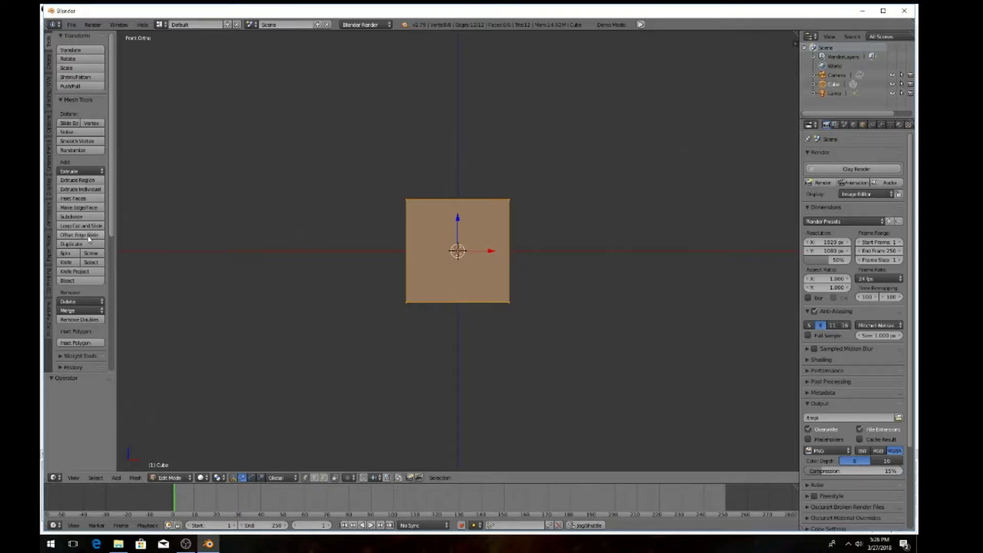
# Step: Add a single centred vertical loop cut through the cube without sliding it, and deselect everything
pyautogui.click(83, 227)
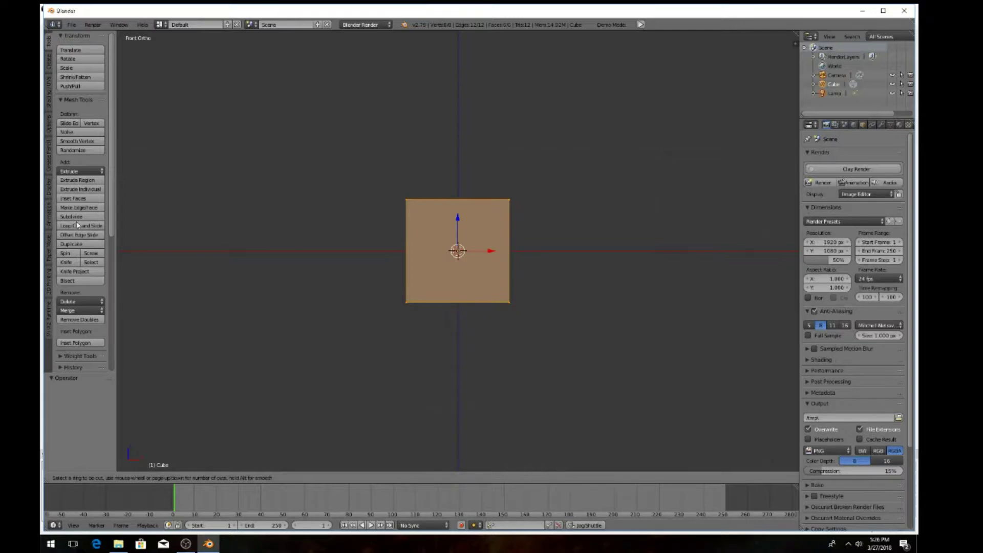
pyautogui.click(459, 206)
pyautogui.rightClick(498, 213)
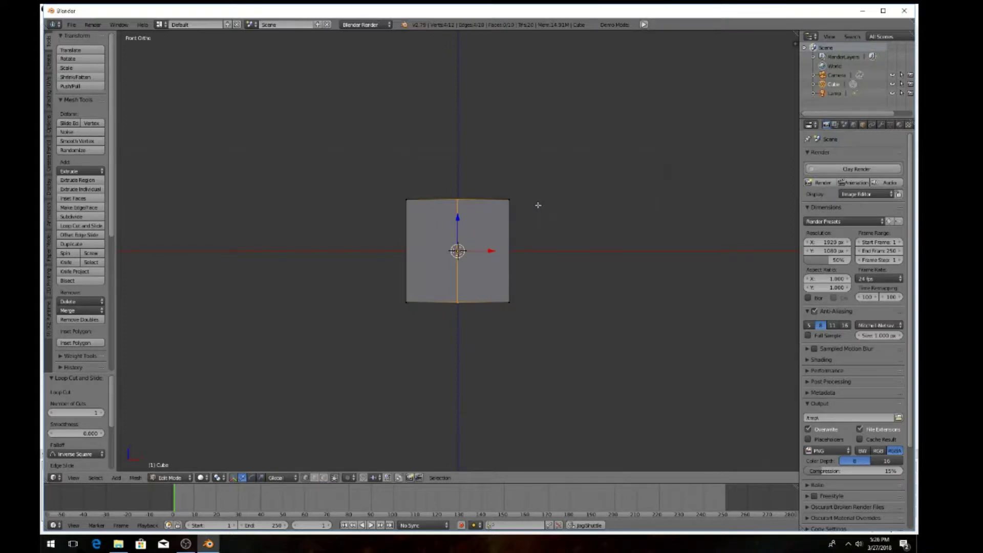
pyautogui.press('a')
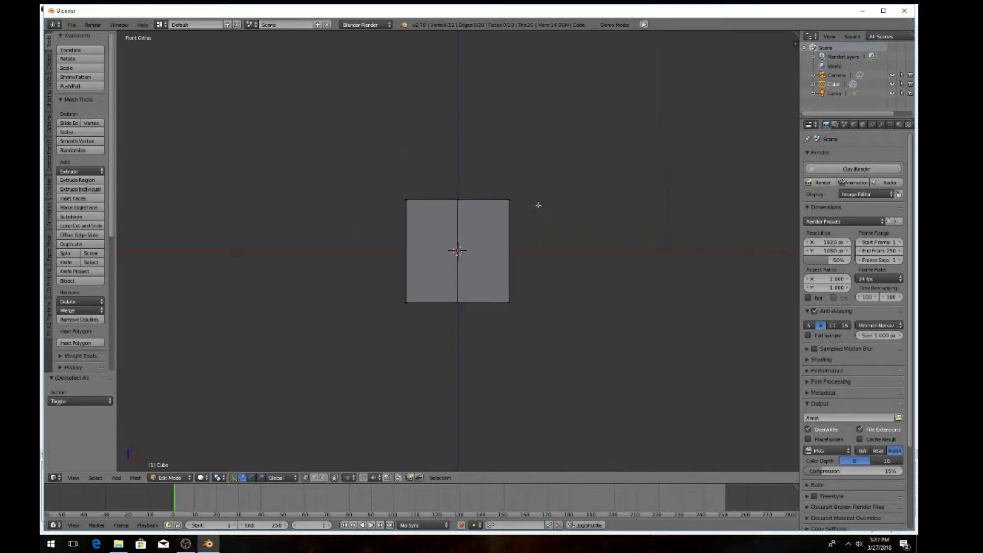
pyautogui.moveTo(491, 207)
pyautogui.mouseDown(button='middle')
pyautogui.moveTo(492, 239)
pyautogui.moveTo(491, 203)
pyautogui.mouseUp(button='middle')
pyautogui.press('KP_1')
pyautogui.press('a')
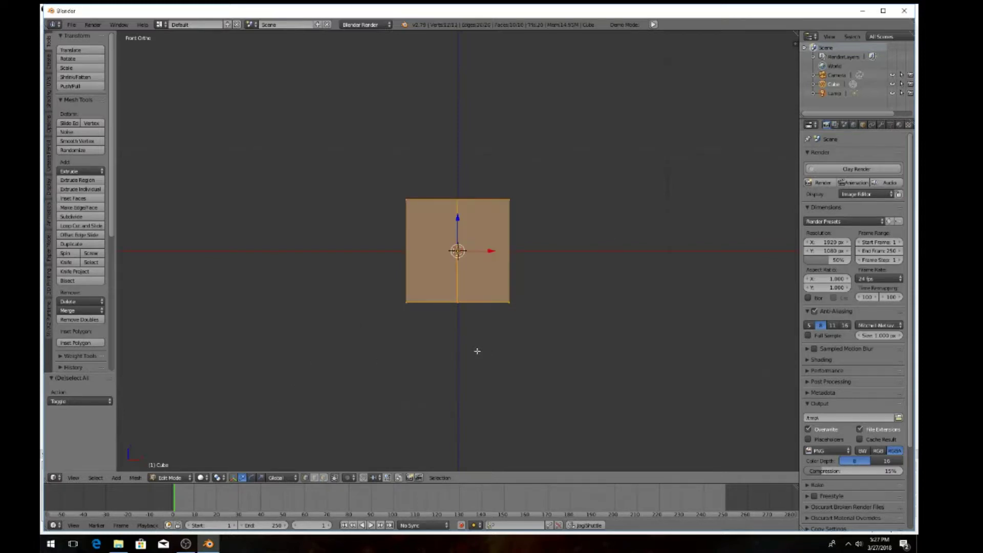
pyautogui.press('KP_5')
pyautogui.moveTo(477, 352); pyautogui.dragTo(454, 361, button='middle')
pyautogui.press('KP_1')
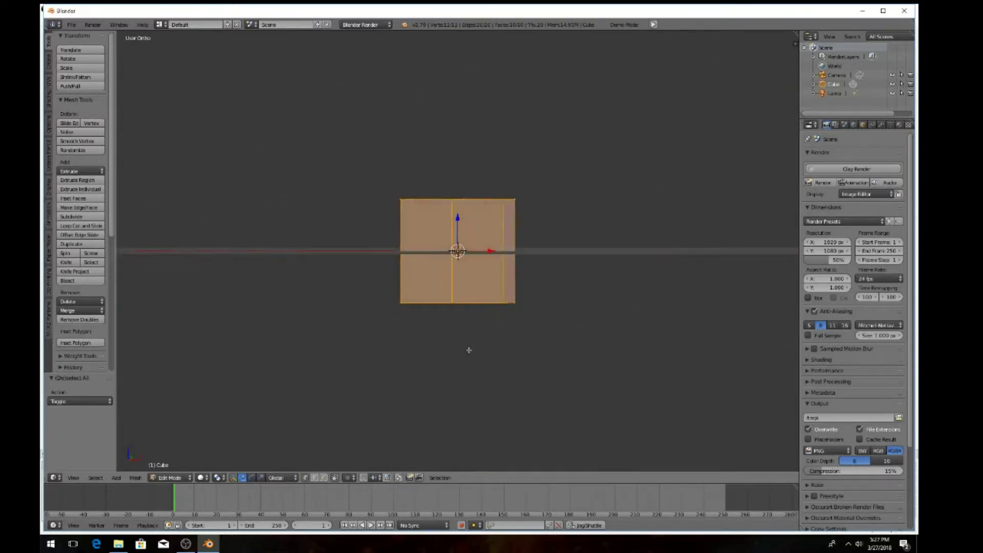
pyautogui.press('KP_5')
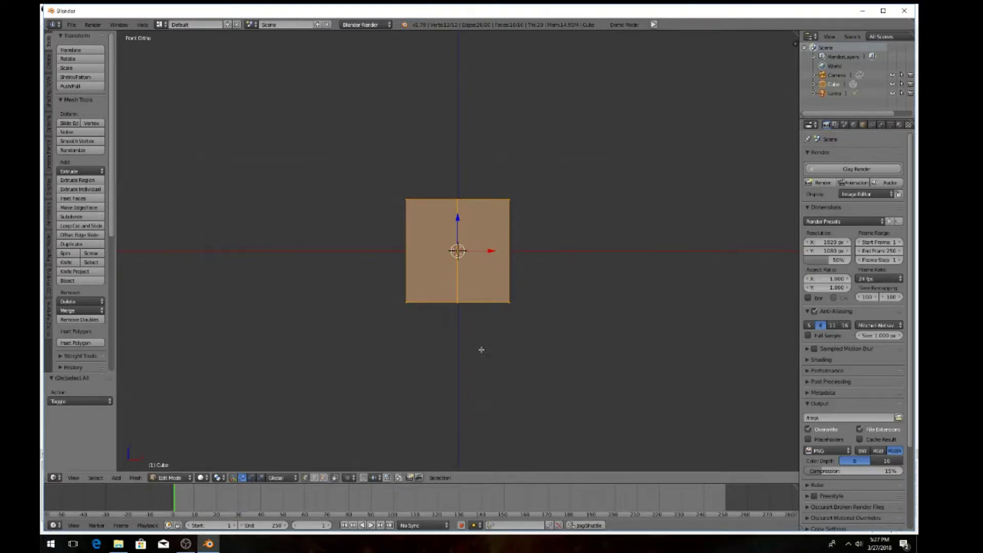
pyautogui.scroll(4, 479, 350)
pyautogui.scroll(-5, 473, 353)
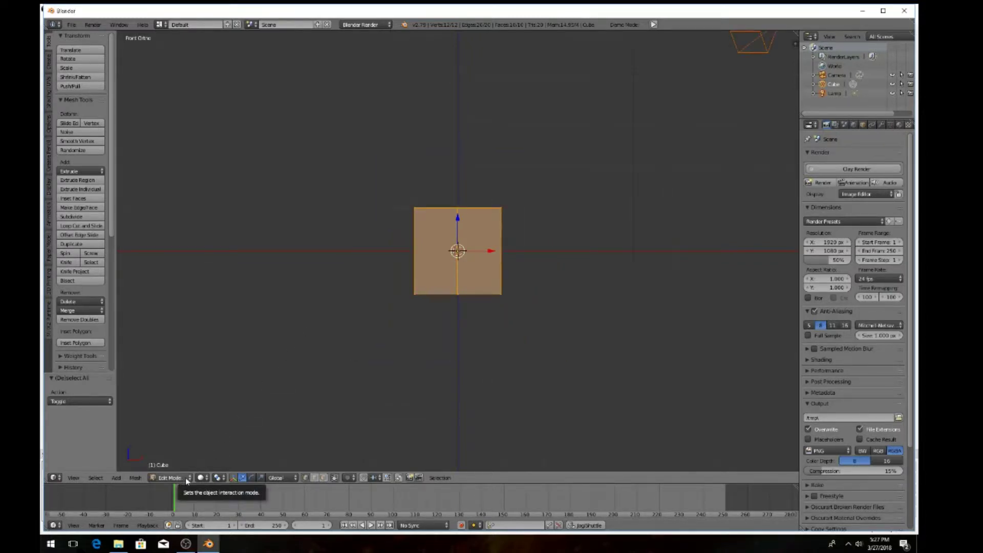
# Step: Switch the viewport shading to Wireframe and deselect the cube's whole mesh
pyautogui.click(203, 478)
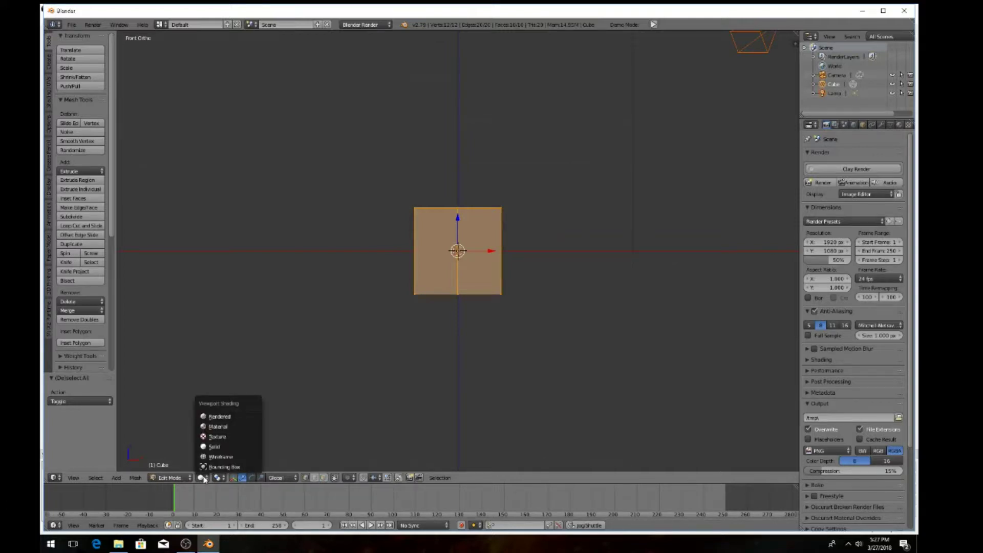
pyautogui.click(219, 457)
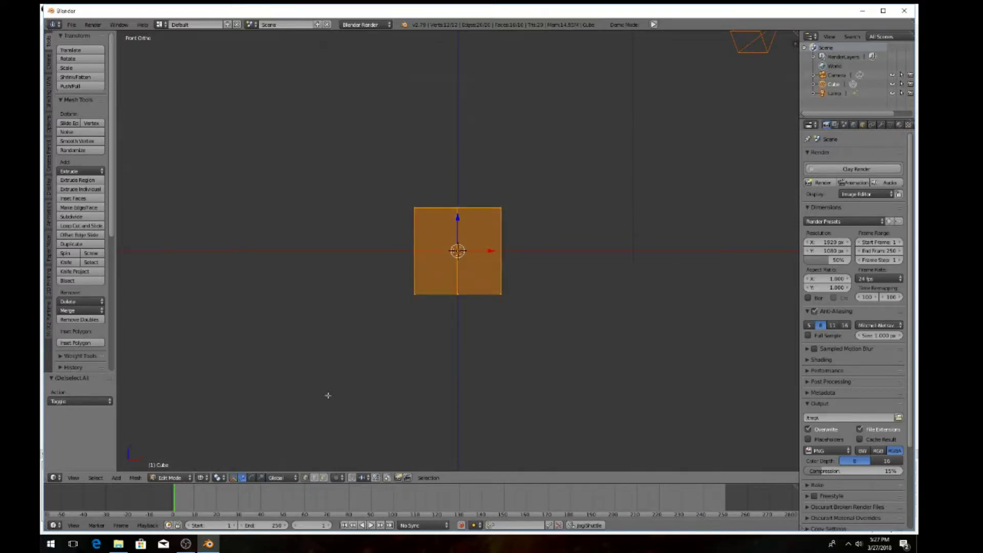
pyautogui.press('a')
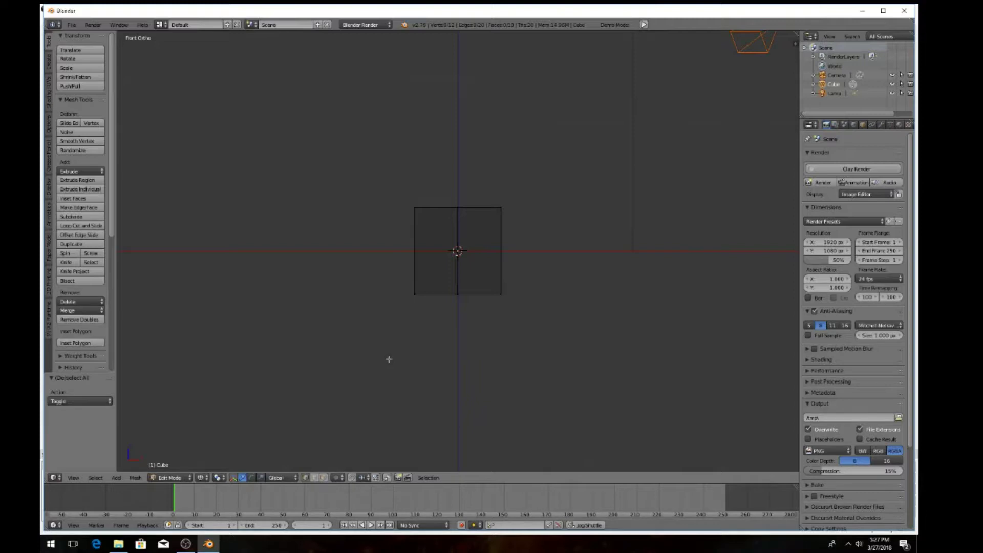
pyautogui.press('a')
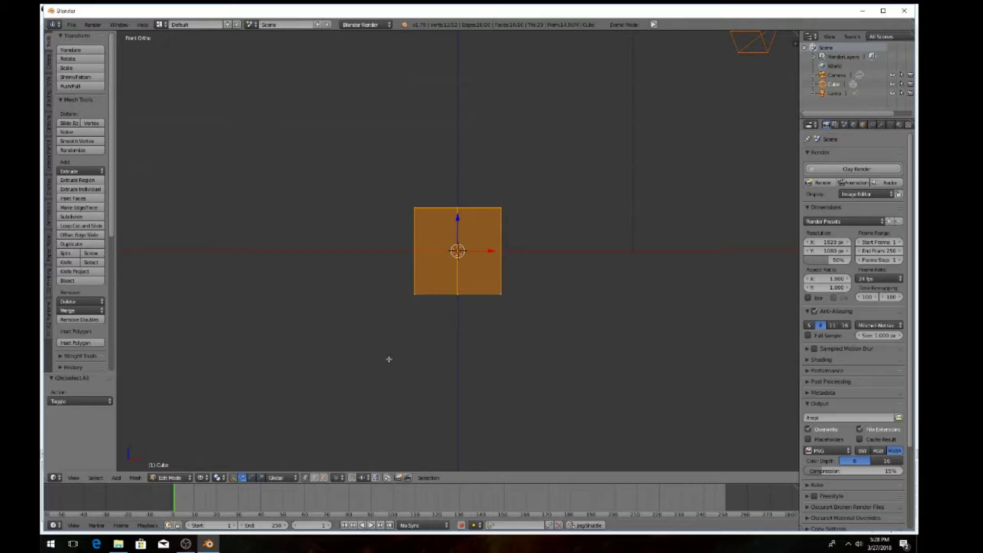
pyautogui.press('a')
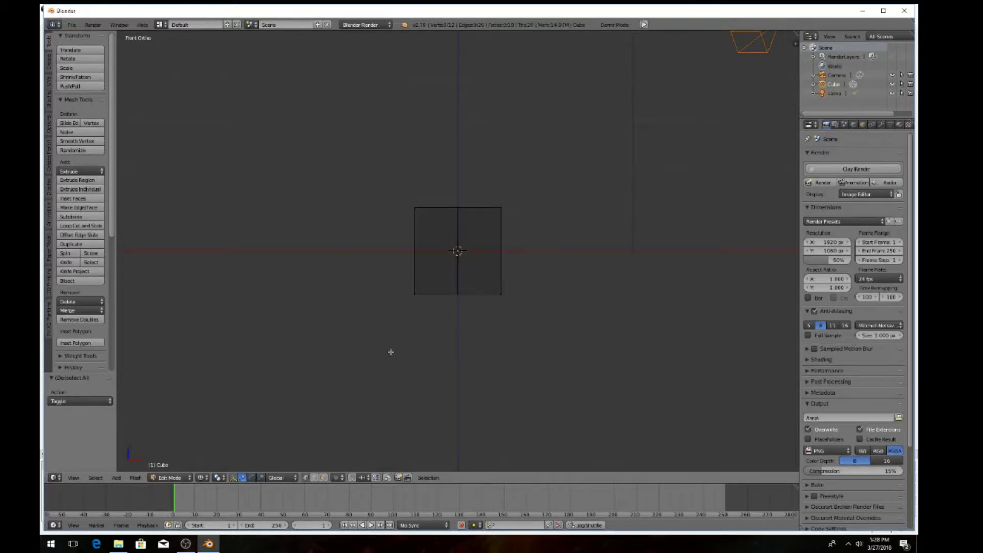
pyautogui.moveTo(391, 352); pyautogui.dragTo(391, 294, button='middle')
pyautogui.press('KP_1')
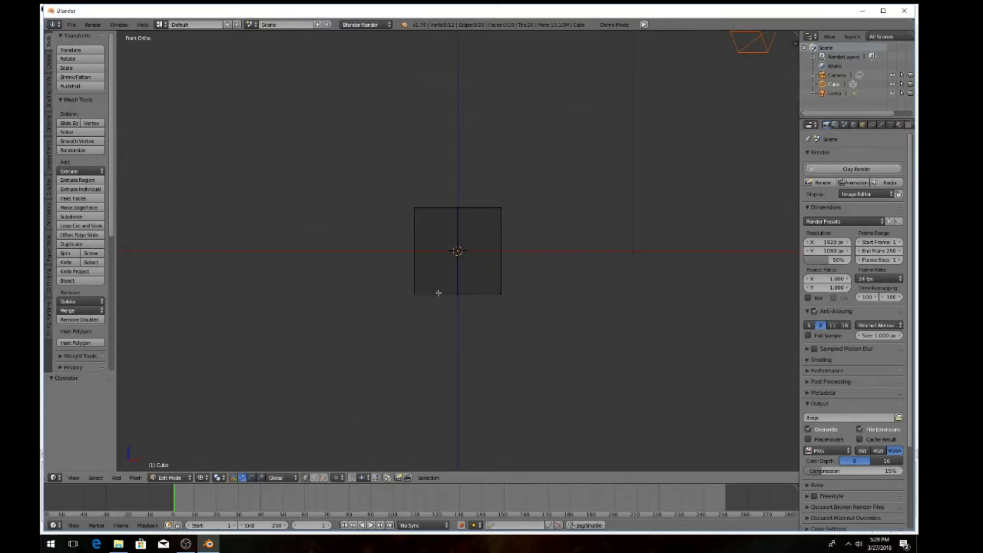
pyautogui.moveTo(413, 295); pyautogui.dragTo(423, 308, button='middle')
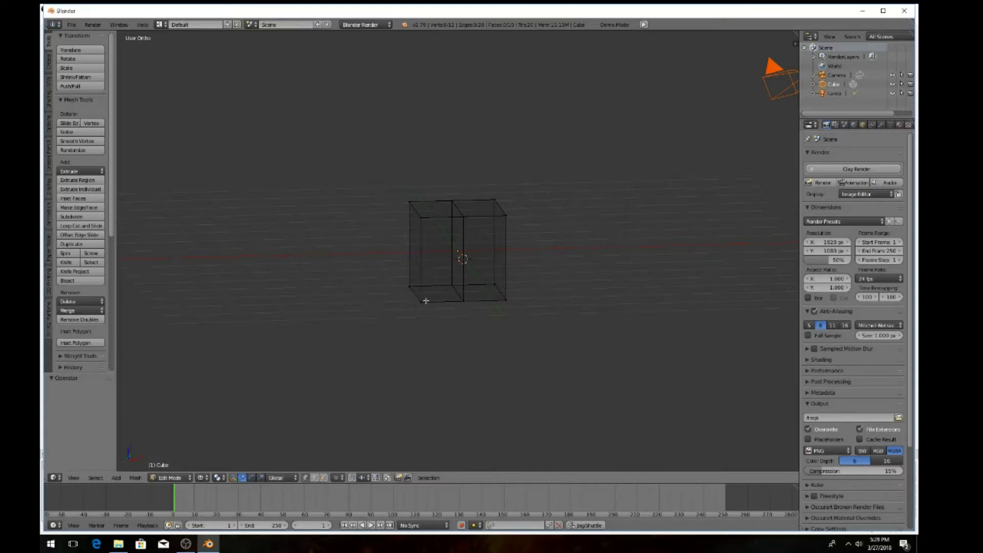
pyautogui.press('KP_1')
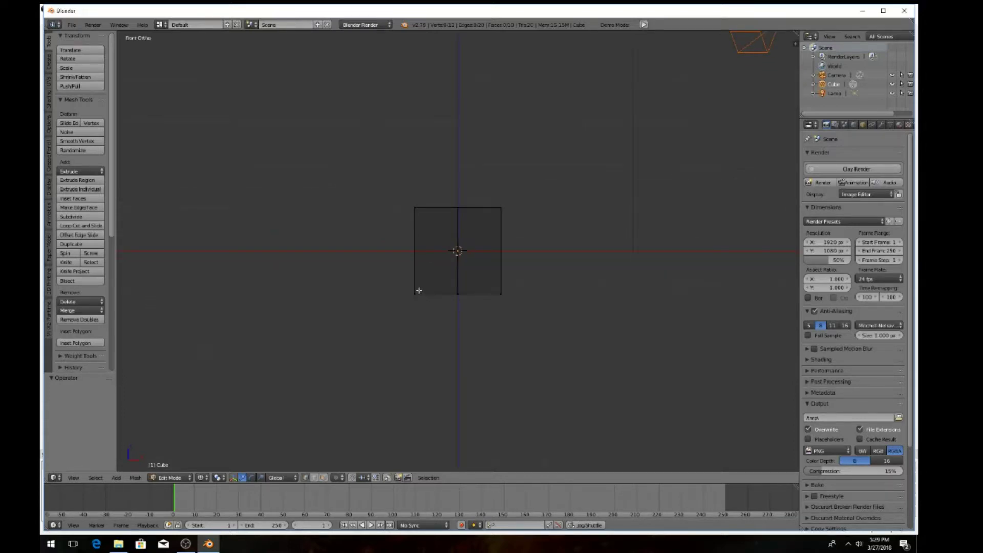
# Step: Select all four vertices on the left side of the cube, keeping the front orthographic view
pyautogui.scroll(-3, 418, 290)
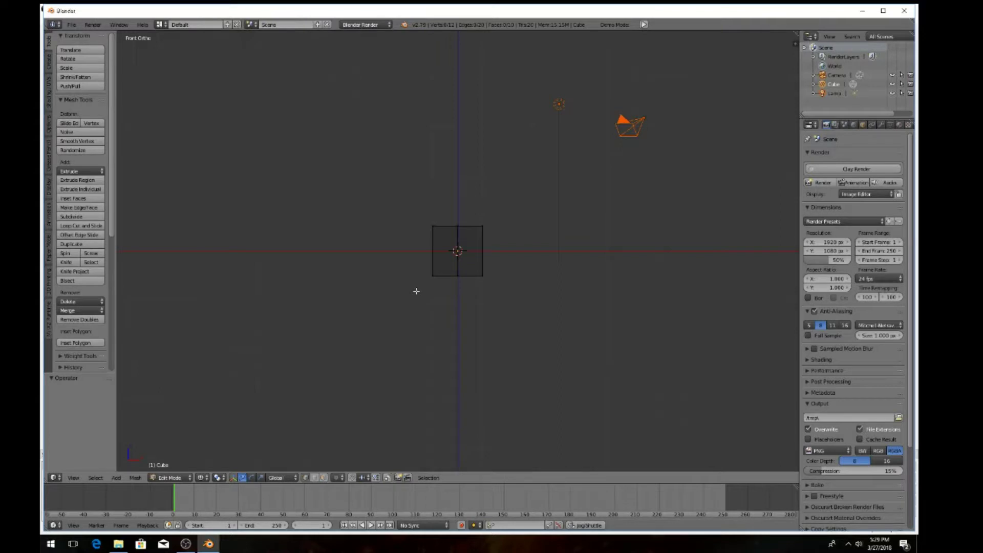
pyautogui.scroll(5, 421, 283)
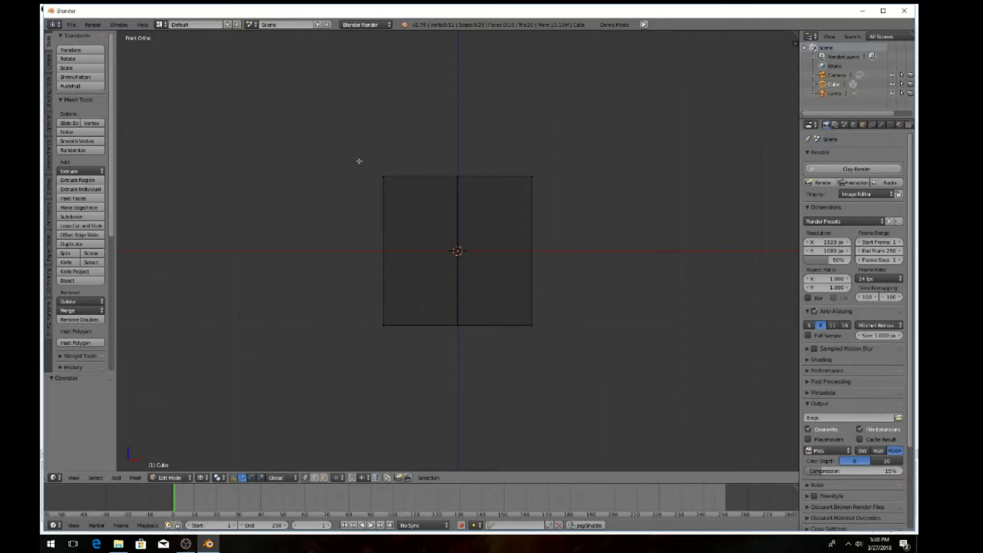
pyautogui.moveTo(359, 161)
pyautogui.keyDown('ctrl'); pyautogui.mouseDown()
pyautogui.moveTo(397, 165)
pyautogui.moveTo(400, 176)
pyautogui.moveTo(401, 327)
pyautogui.moveTo(394, 355)
pyautogui.moveTo(351, 365)
pyautogui.mouseUp(); pyautogui.keyUp('ctrl')
pyautogui.moveTo(365, 371)
pyautogui.mouseDown(button='middle')
pyautogui.moveTo(422, 380)
pyautogui.moveTo(373, 395)
pyautogui.moveTo(367, 385)
pyautogui.mouseUp(button='middle')
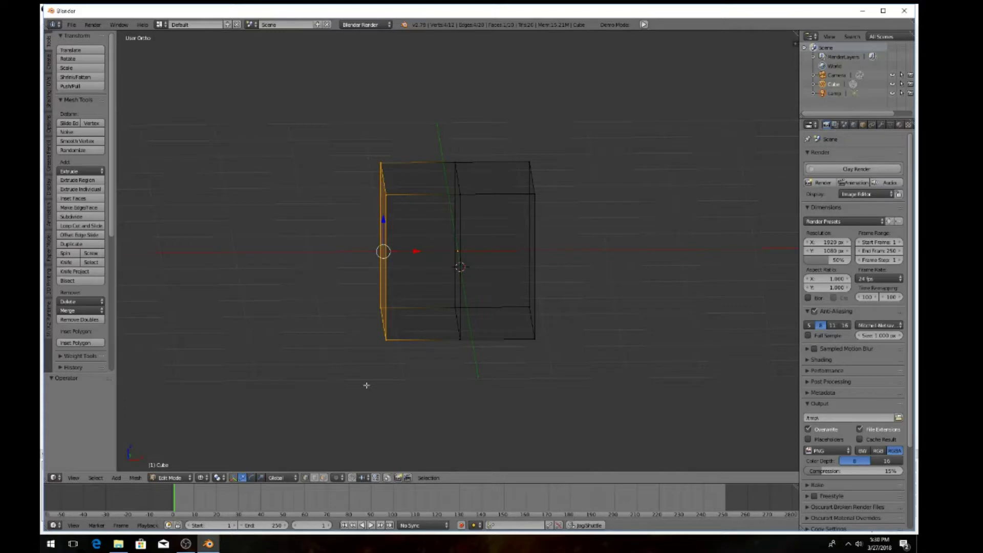
pyautogui.press('KP_5')
pyautogui.press('KP_1')
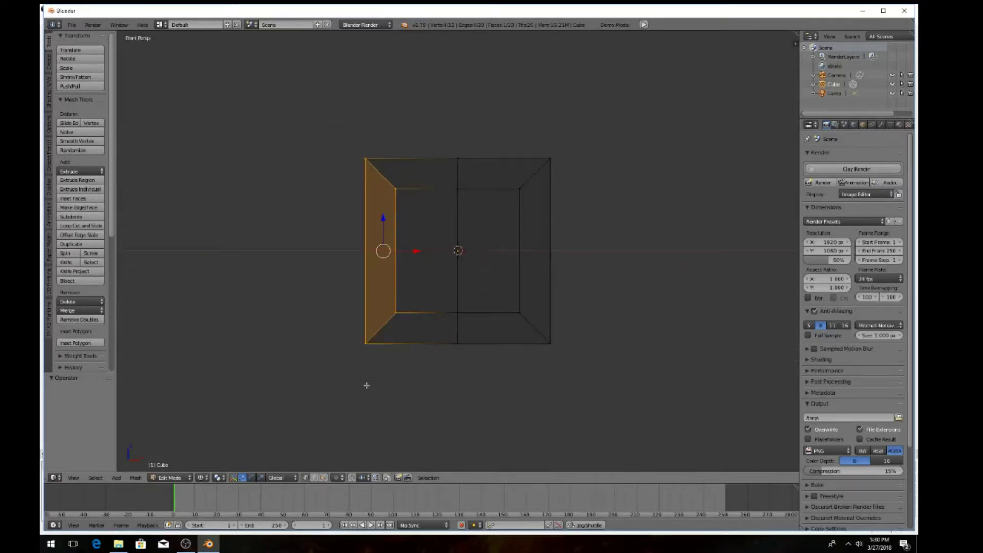
pyautogui.press('KP_5')
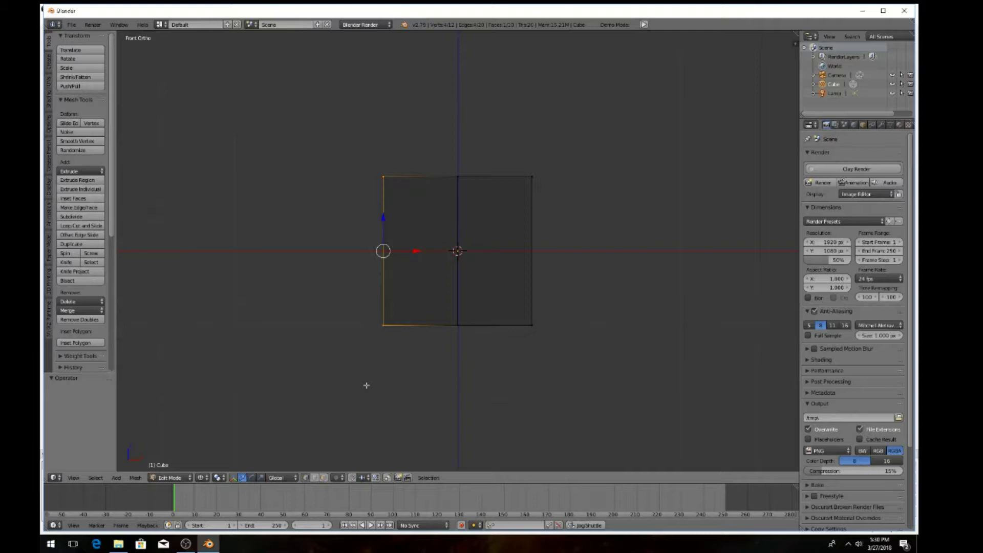
pyautogui.press('x')
pyautogui.press('x')
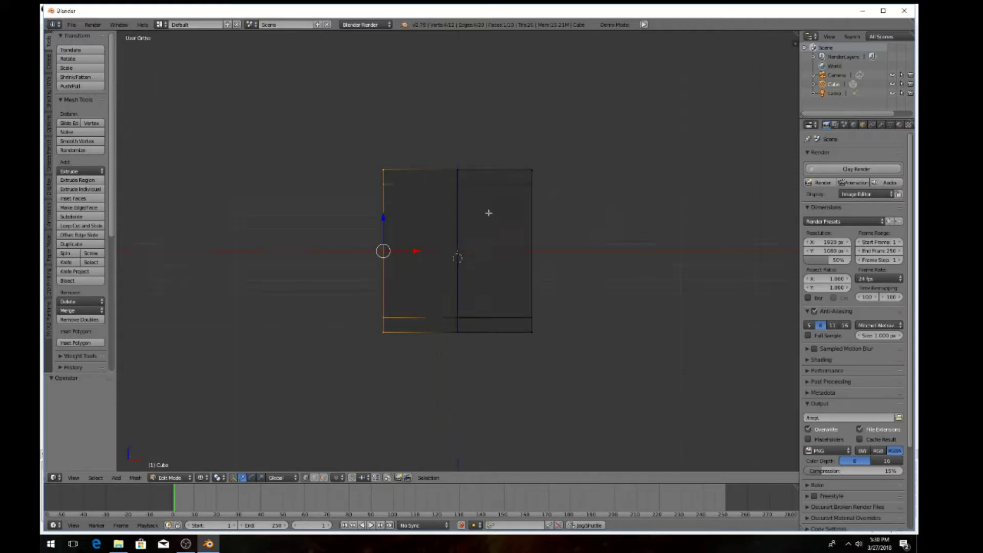
pyautogui.moveTo(487, 213); pyautogui.dragTo(446, 219, button='middle')
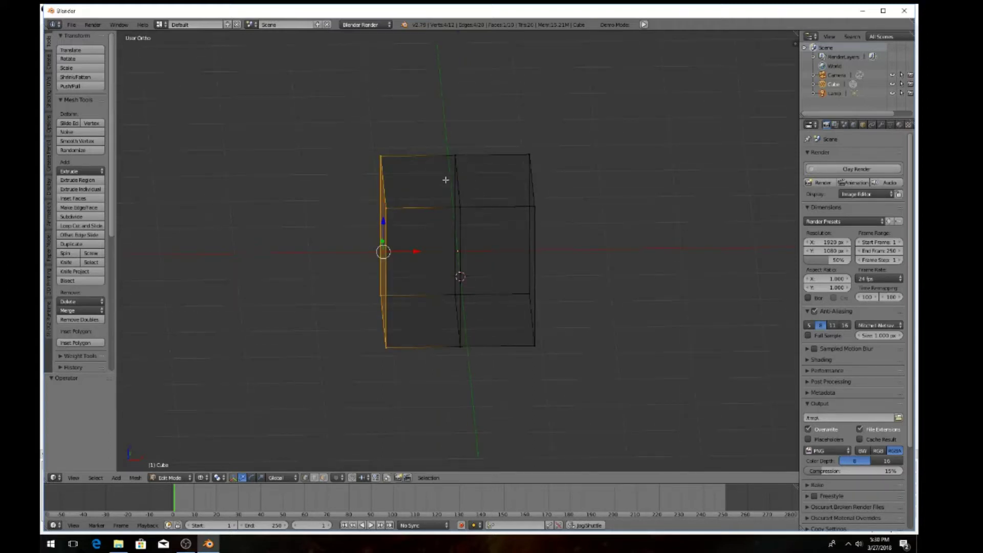
pyautogui.press('KP_1')
pyautogui.press('x')
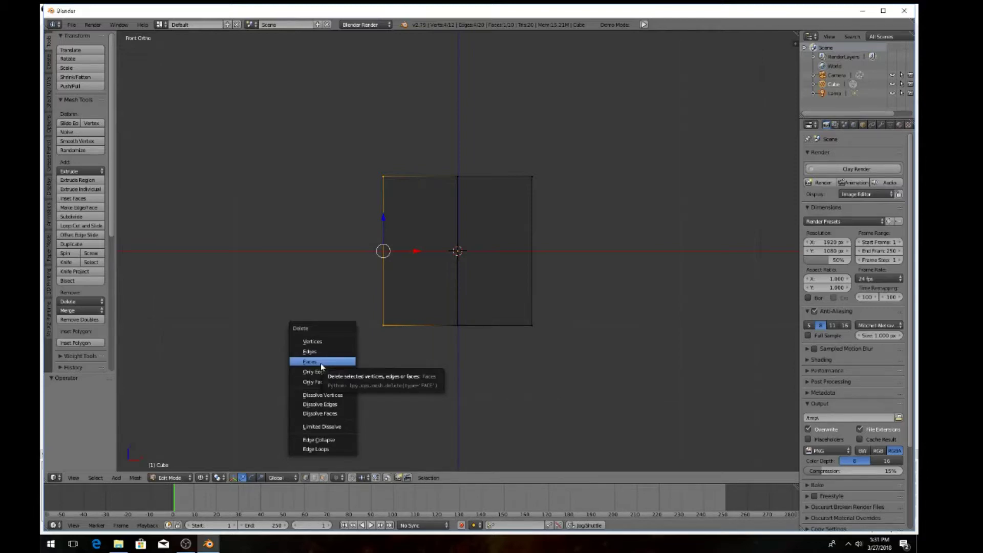
pyautogui.moveTo(423, 292); pyautogui.dragTo(404, 241, button='middle')
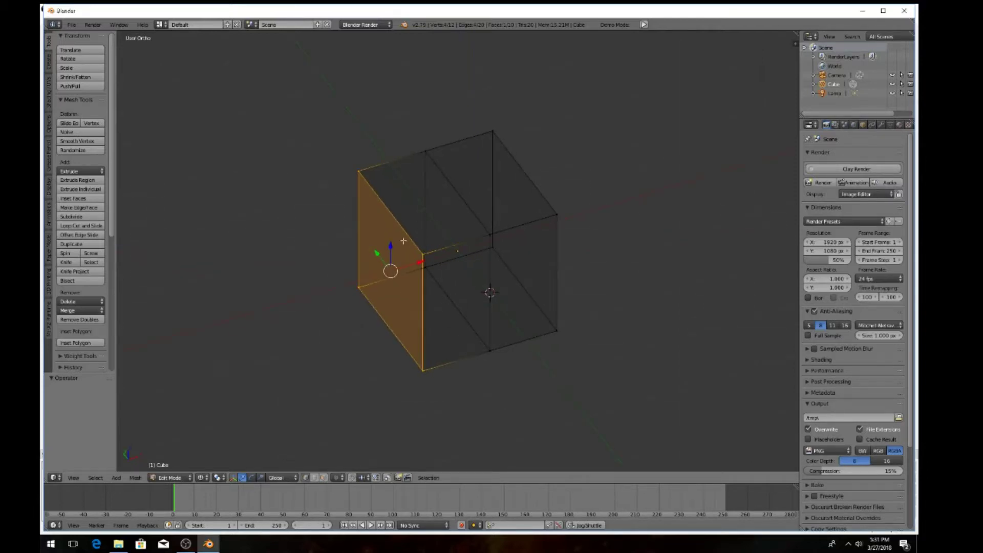
pyautogui.press('KP_1')
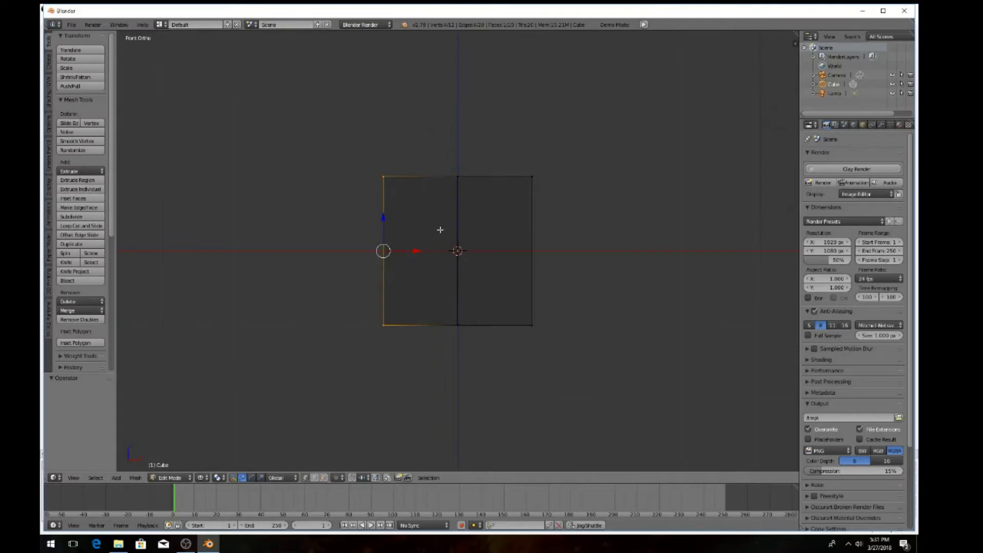
# Step: Delete the selected left-side vertices so that only the right half of the cube remains
pyautogui.press('x')
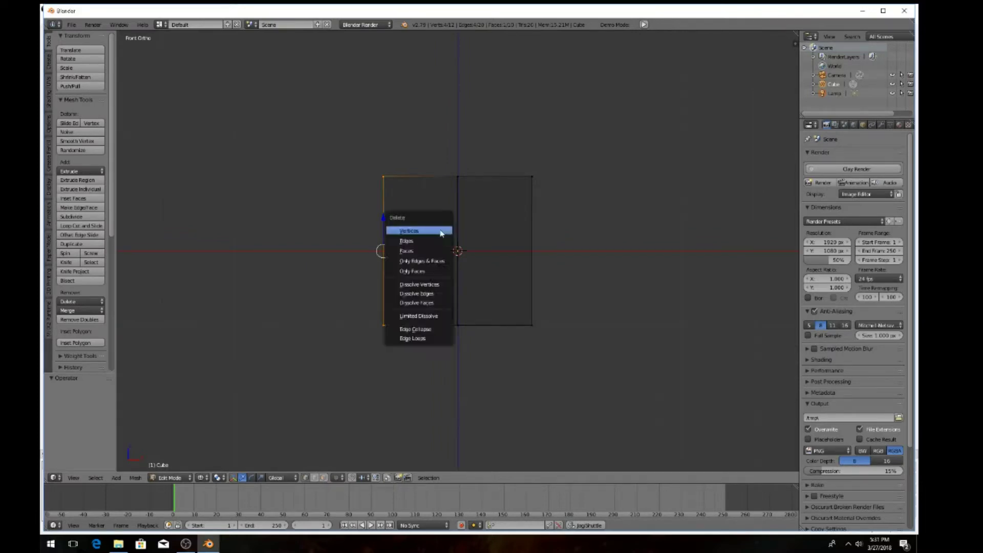
pyautogui.click(424, 235)
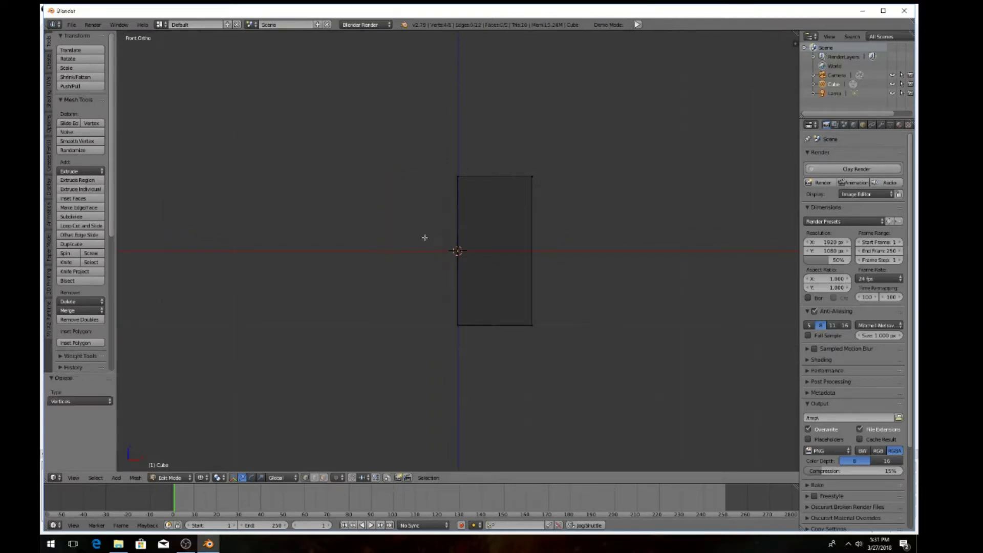
pyautogui.press('KP_5')
pyautogui.press('KP_5')
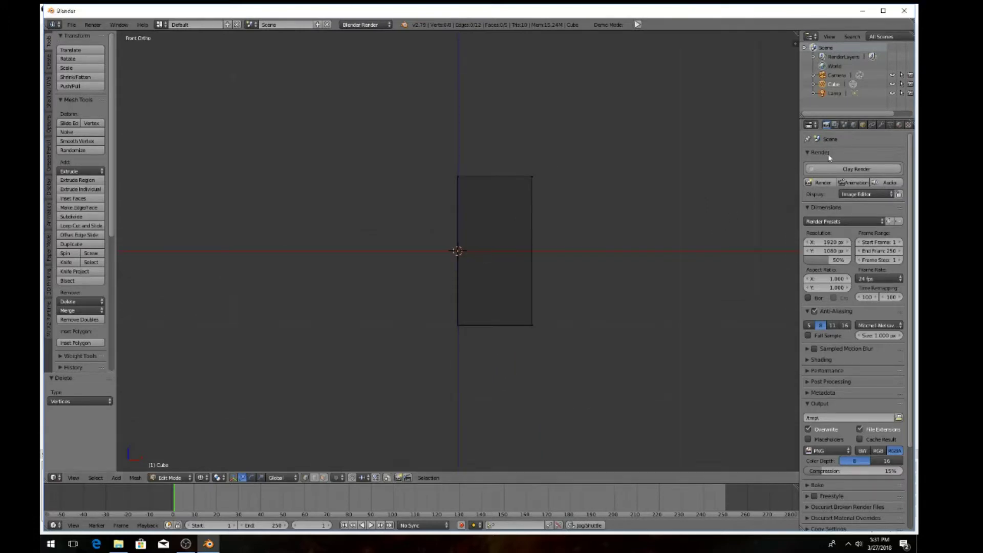
# Step: Add a Mirror modifier on the X axis to the half-cube
pyautogui.click(881, 125)
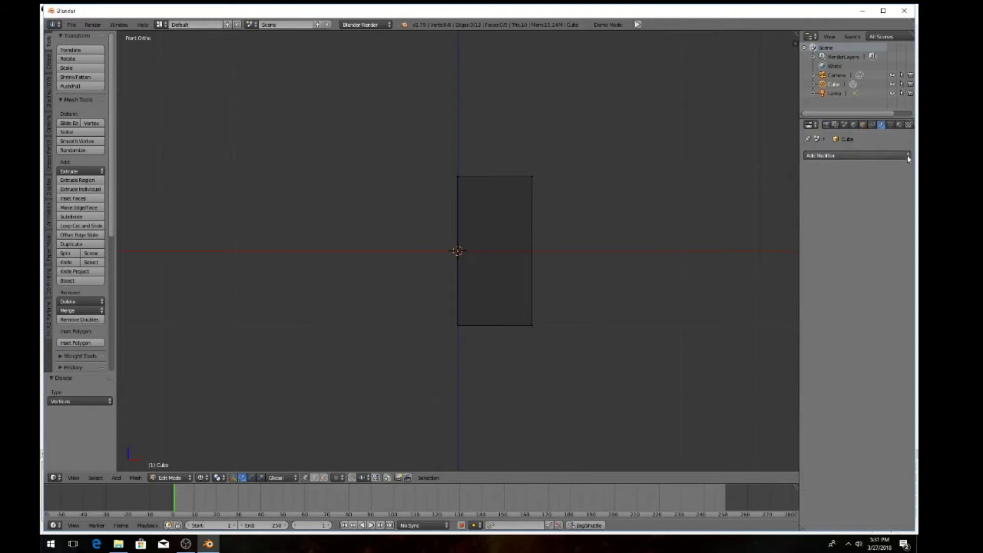
pyautogui.click(906, 155)
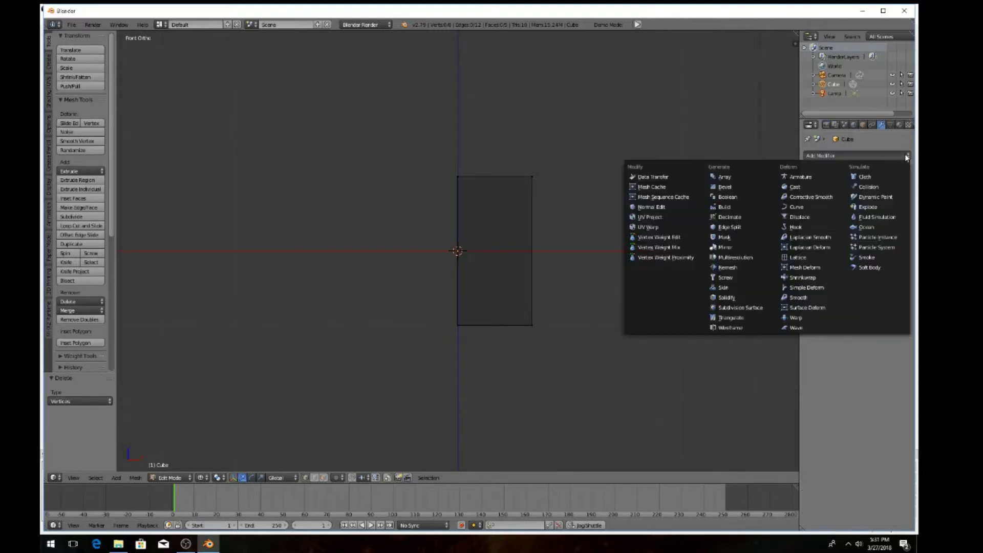
pyautogui.click(734, 249)
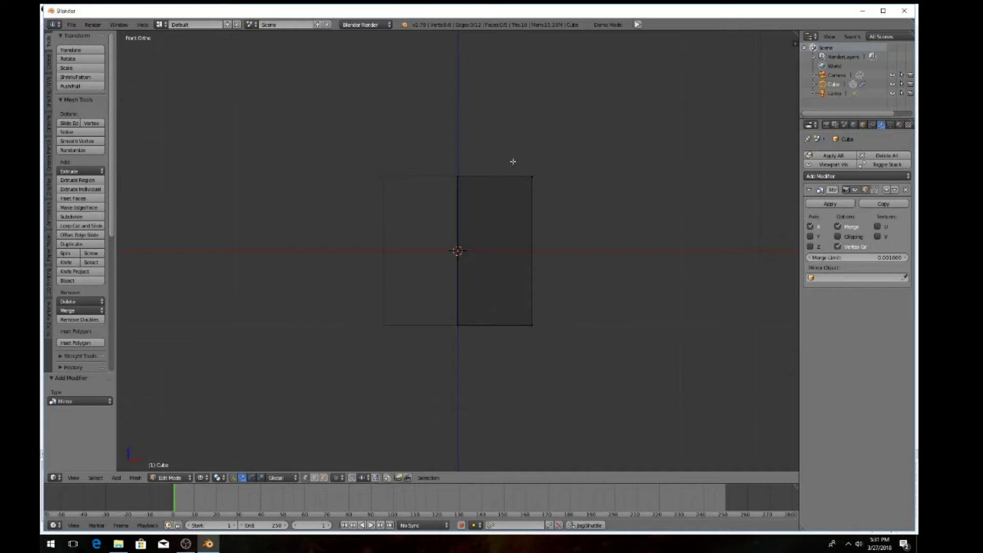
pyautogui.moveTo(436, 160); pyautogui.dragTo(386, 229, button='middle')
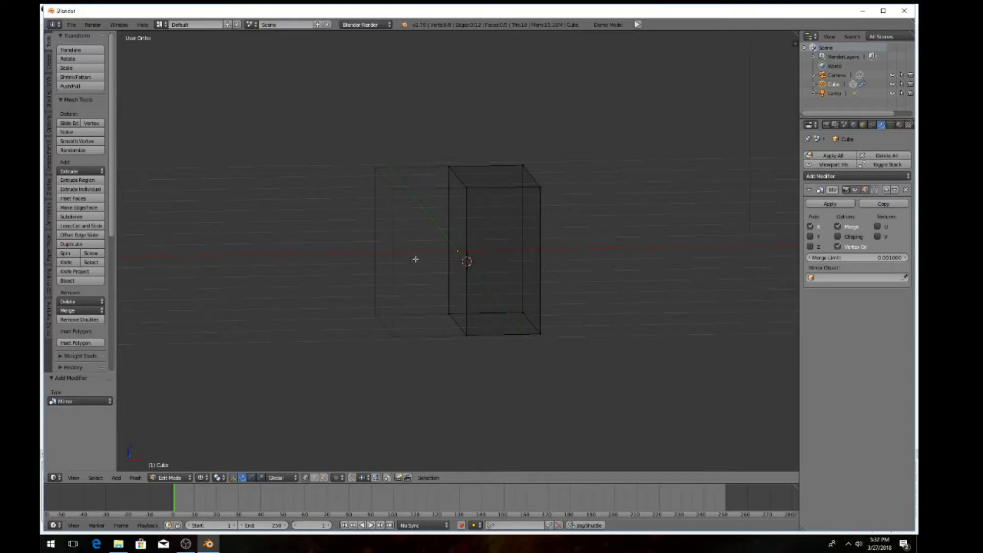
pyautogui.press('KP_1')
pyautogui.press('KP_5')
pyautogui.press('KP_5')
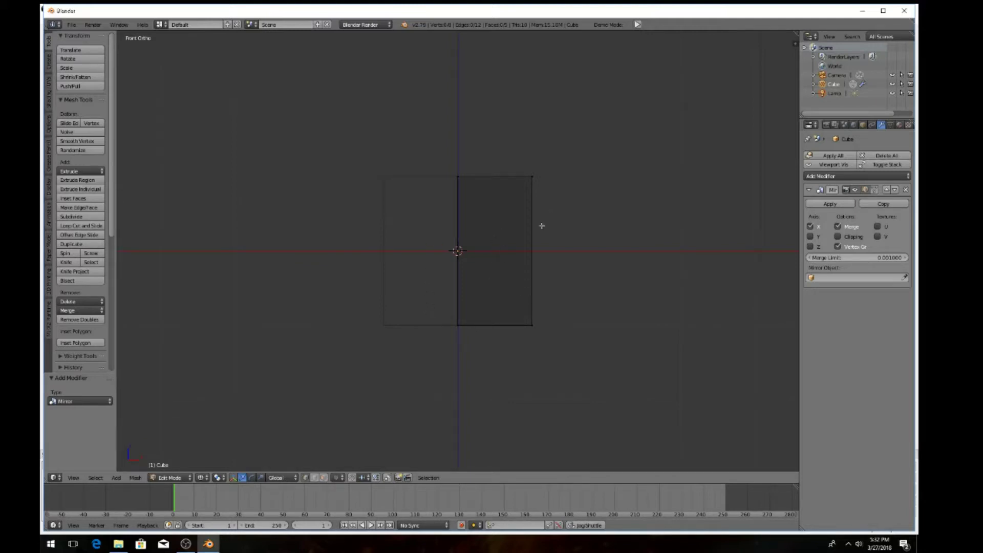
# Step: Select the whole half-cube mesh and subdivide it with one cut, leaving everything selected
pyautogui.press('a')
pyautogui.moveTo(465, 319); pyautogui.dragTo(498, 363, button='middle')
pyautogui.press('a')
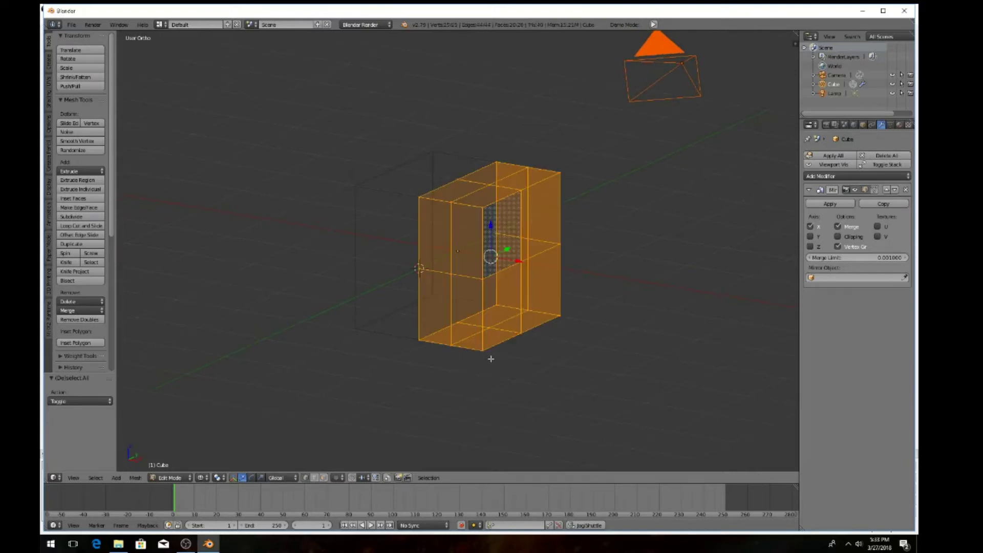
# Step: Switch the viewport shading to Solid
pyautogui.click(202, 478)
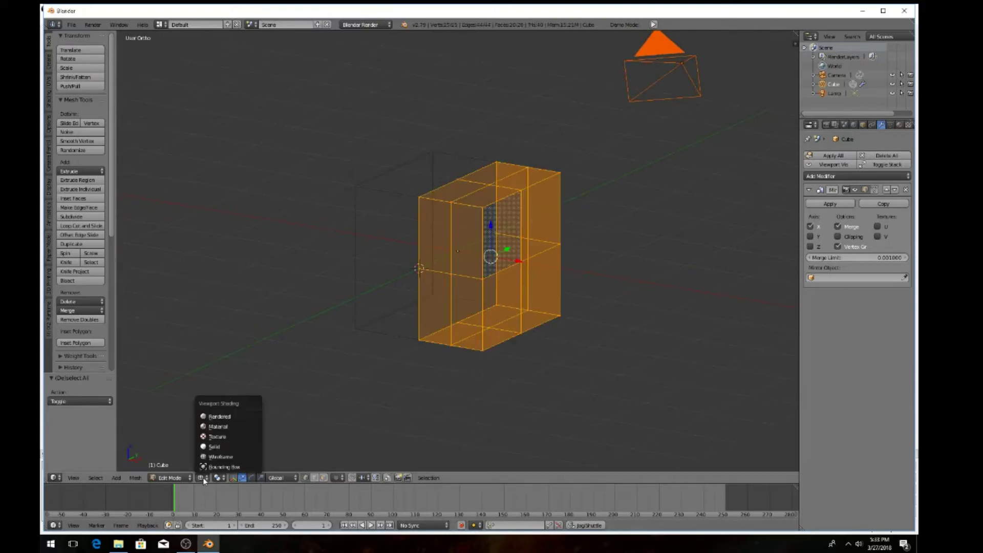
pyautogui.click(210, 448)
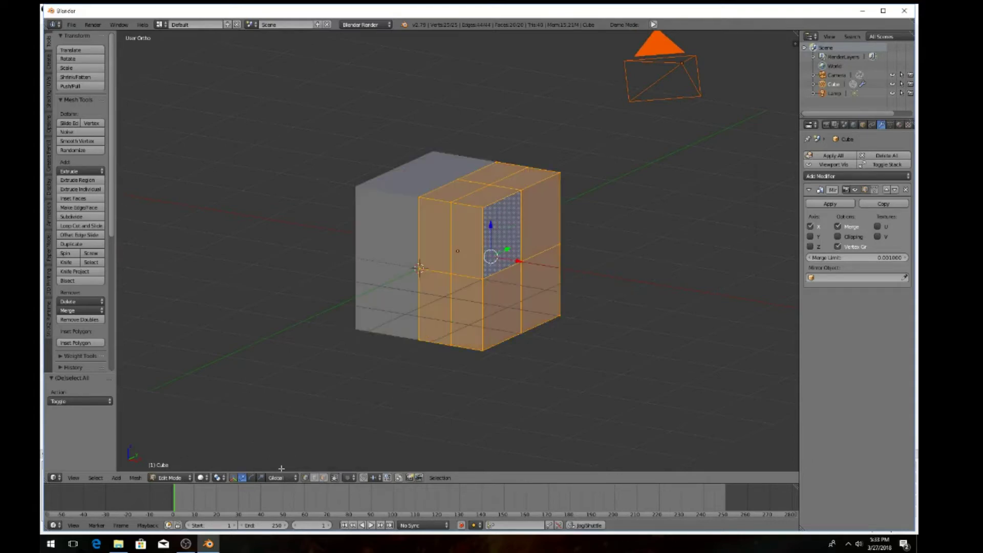
pyautogui.click(201, 477)
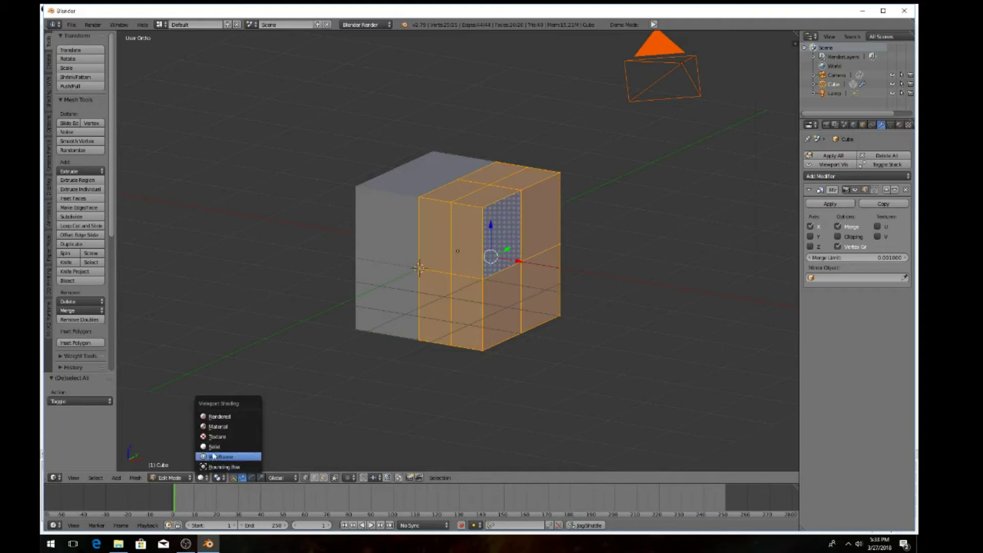
pyautogui.click(311, 442)
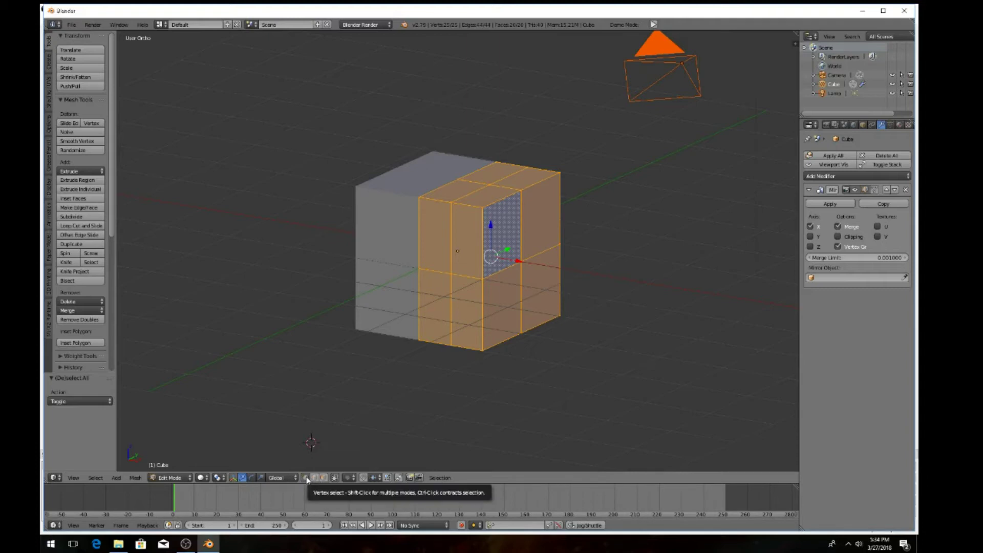
# Step: Try selecting individual vertices and individual edges around the front corner of the subdivided half
pyautogui.click(482, 282)
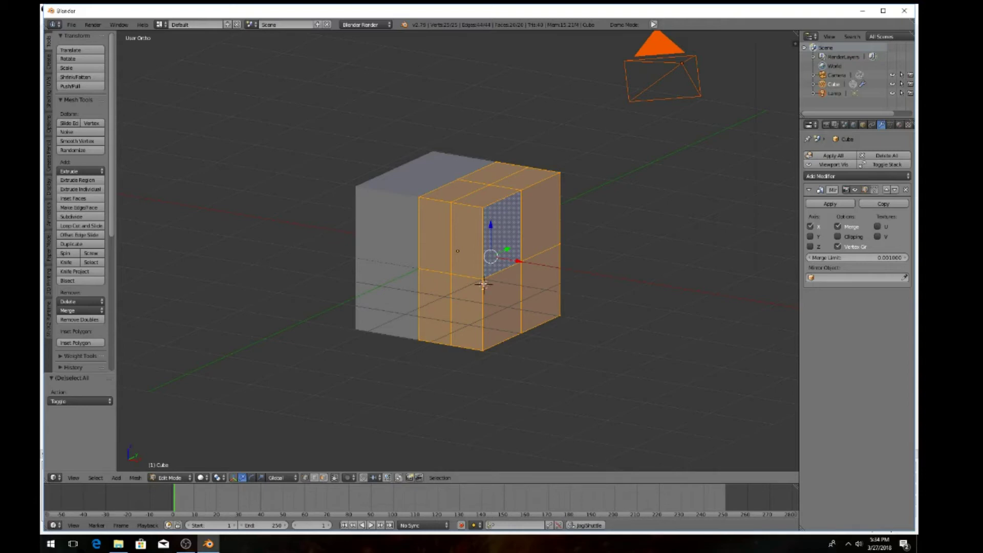
pyautogui.rightClick(483, 212)
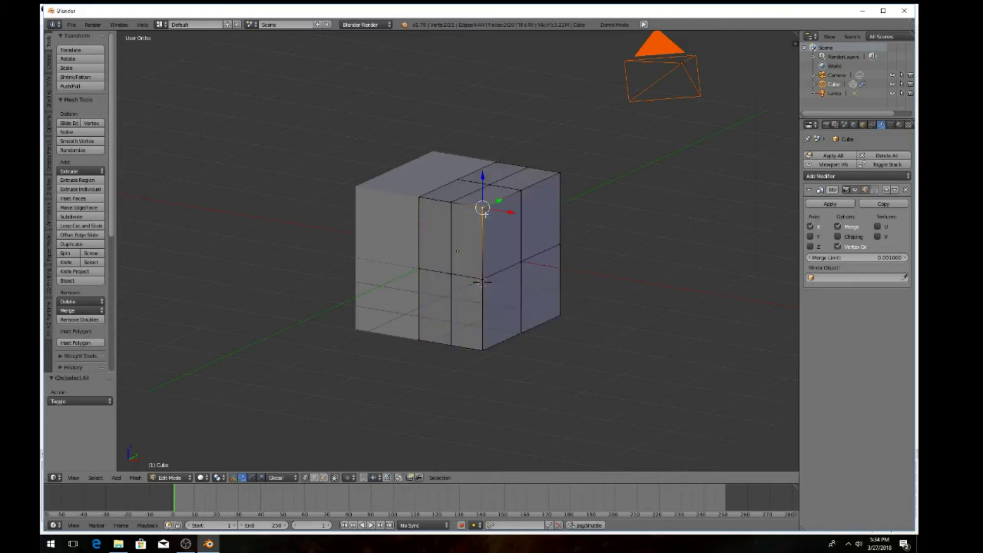
pyautogui.rightClick(482, 276)
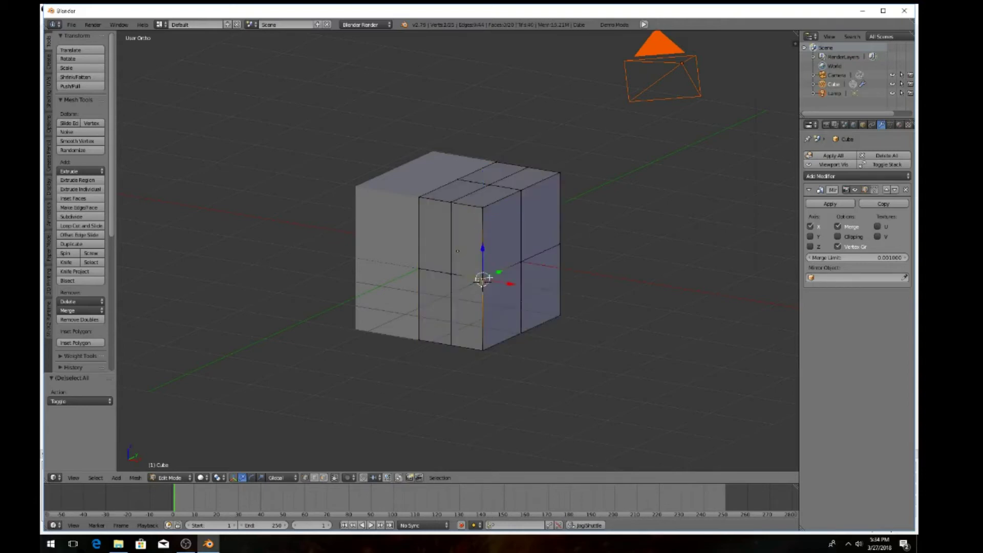
pyautogui.rightClick(522, 261)
pyautogui.rightClick(518, 204)
pyautogui.rightClick(476, 224)
pyautogui.press('a')
pyautogui.rightClick(491, 203)
pyautogui.rightClick(492, 274)
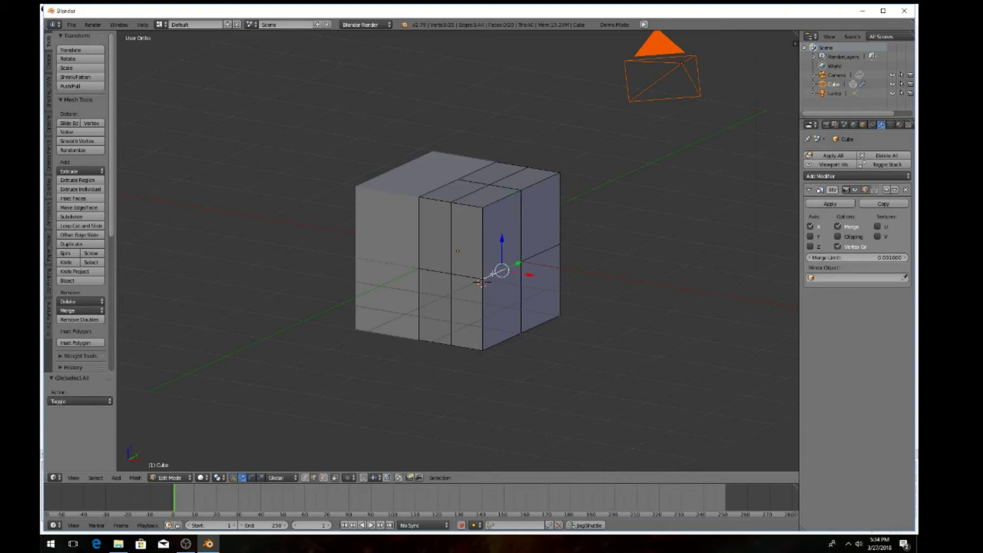
pyautogui.rightClick(466, 275)
# Step: In face select mode, pick the upper front face on the half-cube's outer X side and extrude it outward about 2.54 units
pyautogui.click(323, 477)
pyautogui.rightClick(501, 228)
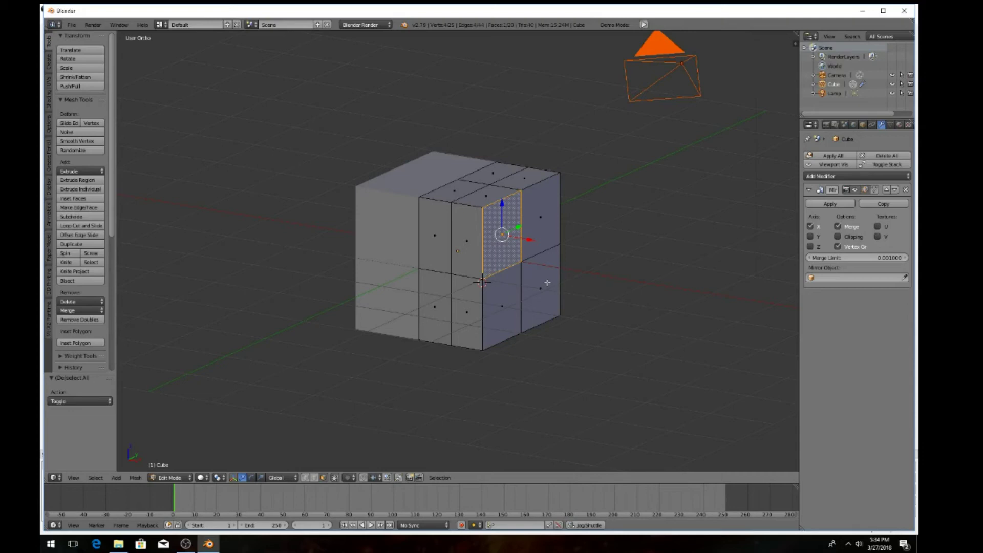
pyautogui.press('e')
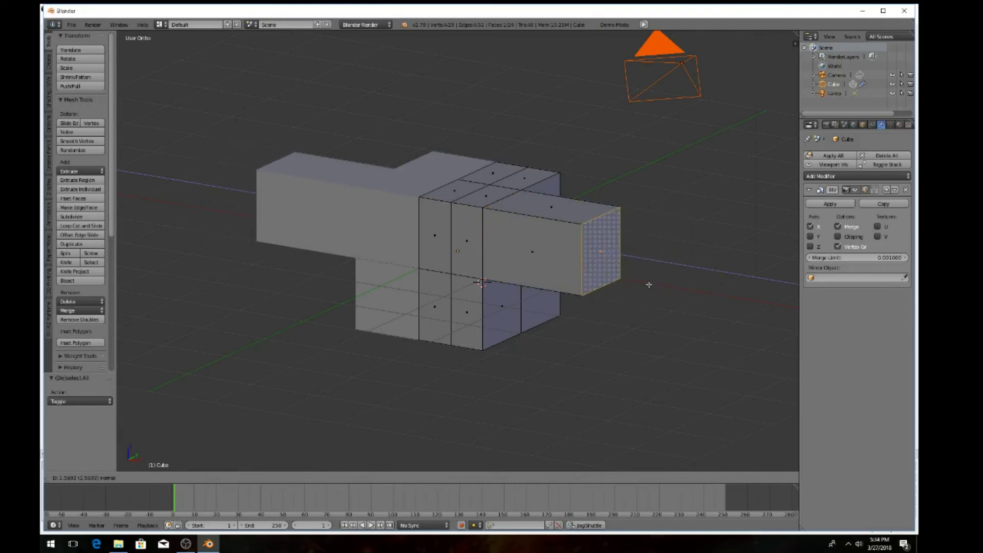
pyautogui.click(710, 301)
pyautogui.moveTo(643, 329); pyautogui.dragTo(610, 291, button='middle')
pyautogui.scroll(-4, 630, 318)
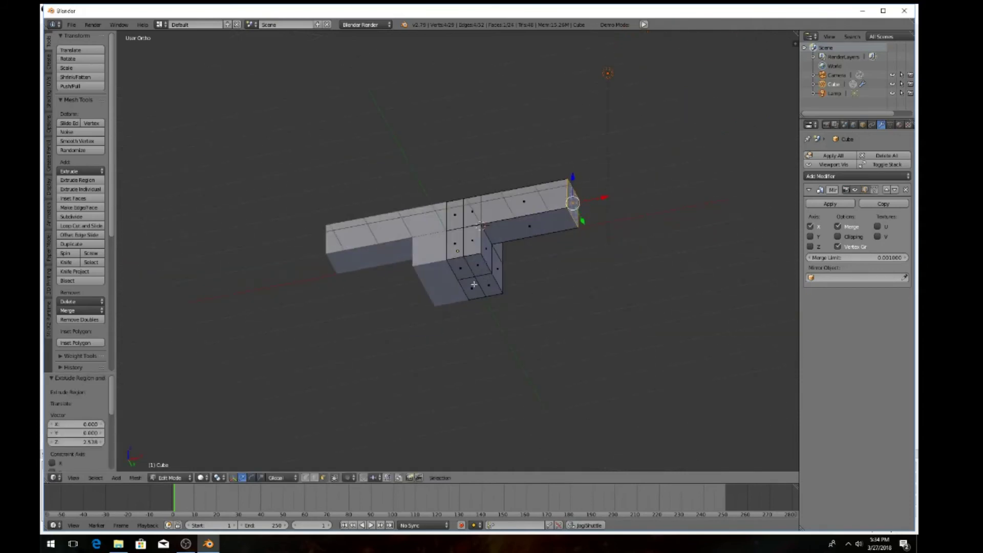
# Step: Select the bottom front face on the half's outer X side and extrude it downward about 2.83 units
pyautogui.rightClick(474, 266)
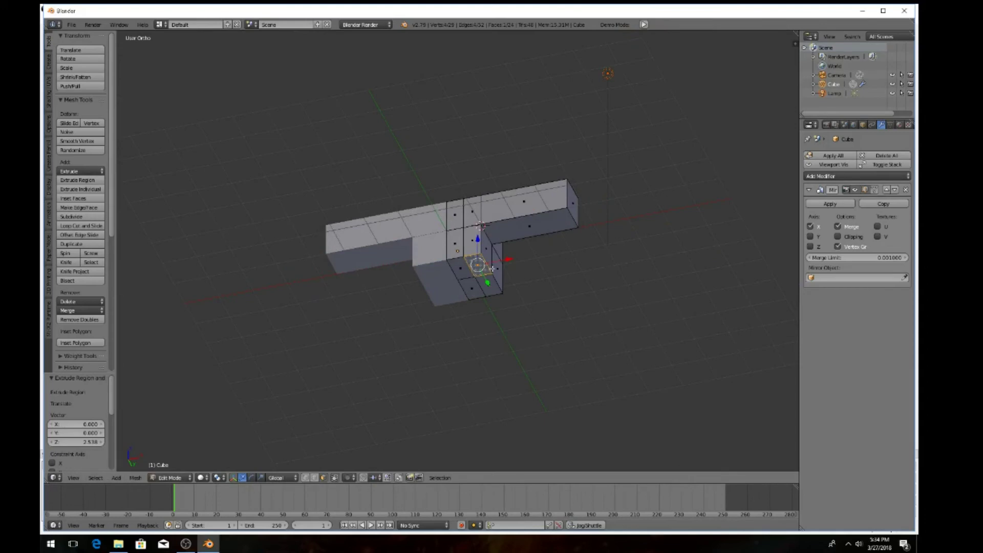
pyautogui.press('KP_1')
pyautogui.press('e')
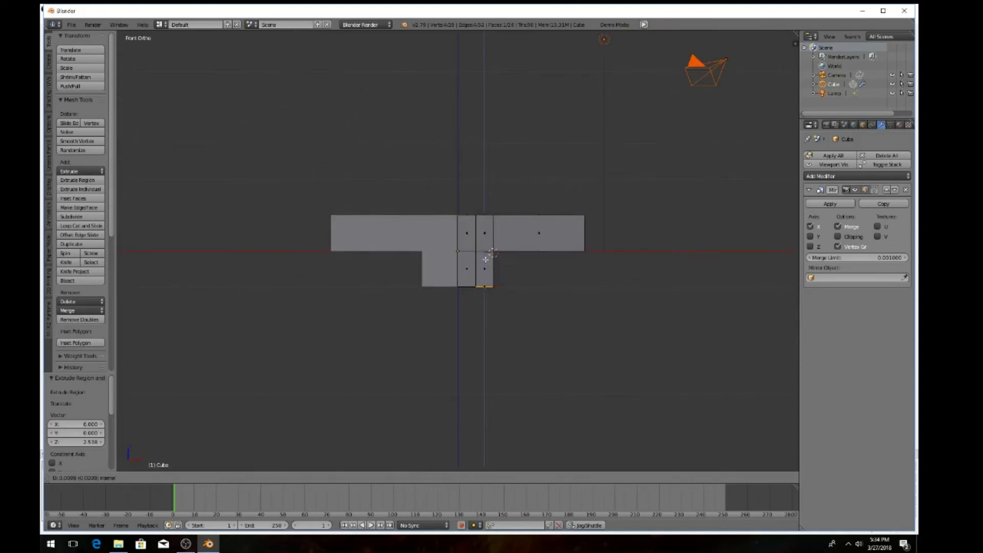
pyautogui.click(485, 358)
# Step: Select the top face beside the mirror plane and move it up about 3.36 units along Z
pyautogui.rightClick(465, 187)
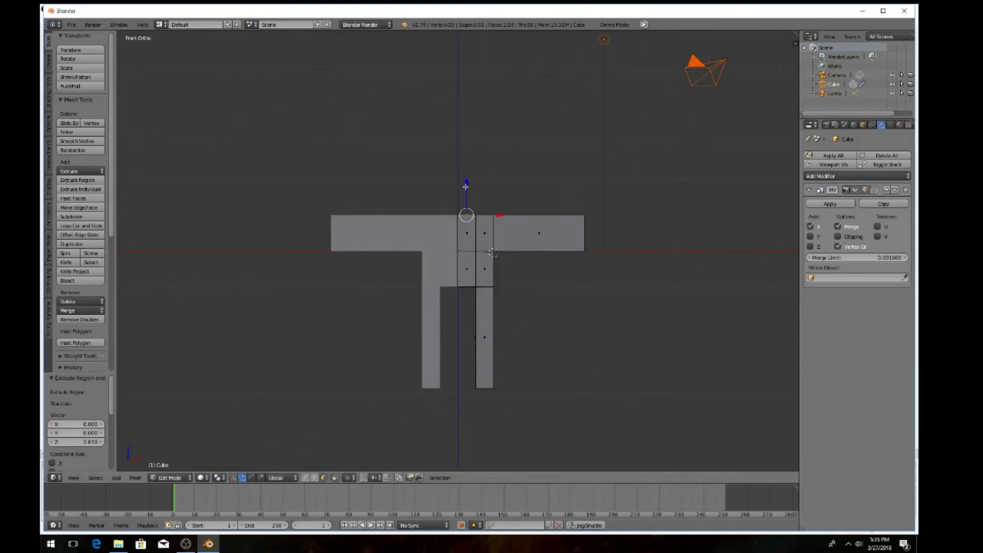
pyautogui.press('e')
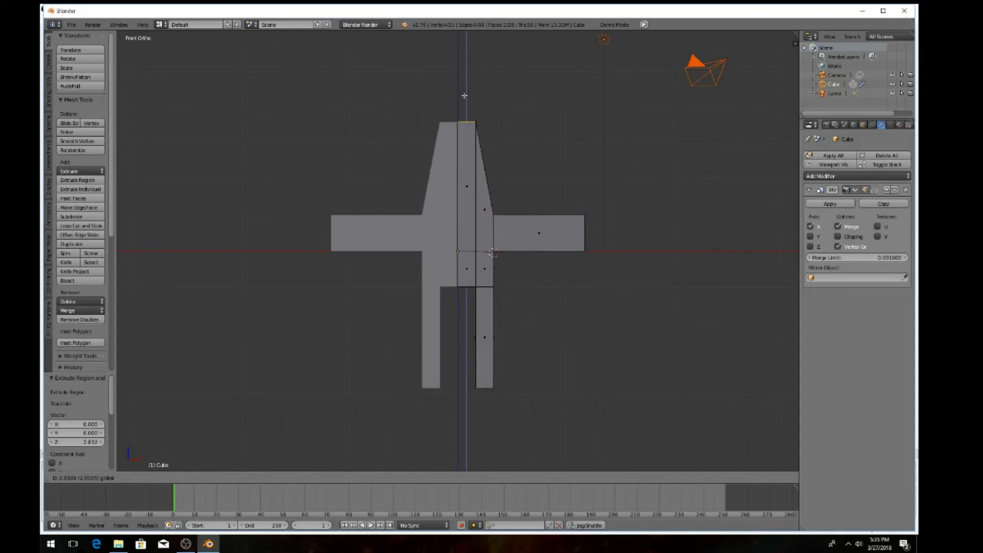
pyautogui.click(463, 87)
# Step: Examine the mirrored arms, legs and tapered top from several angles and distances, leaving the mesh deselected
pyautogui.moveTo(520, 134); pyautogui.dragTo(522, 158, button='middle')
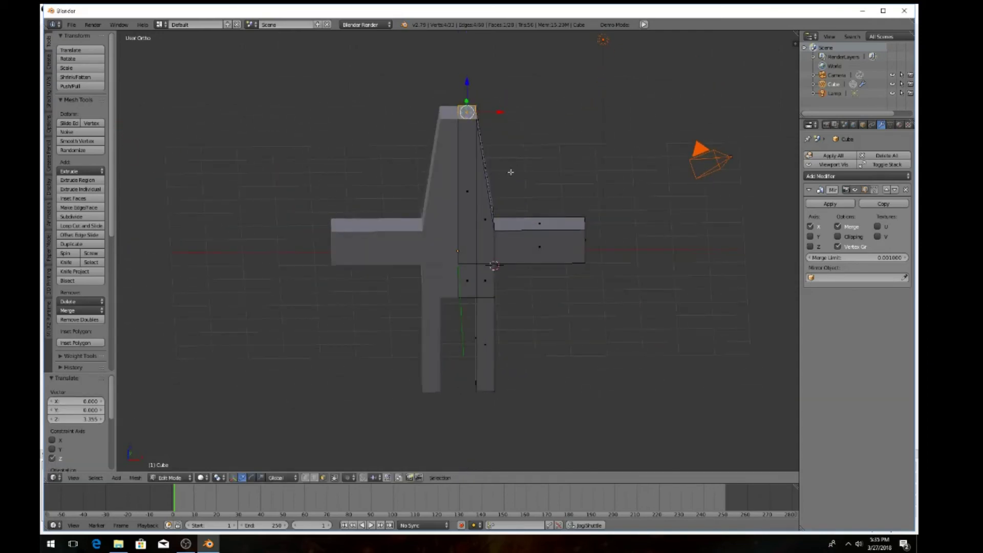
pyautogui.moveTo(468, 152); pyautogui.dragTo(490, 238, button='middle')
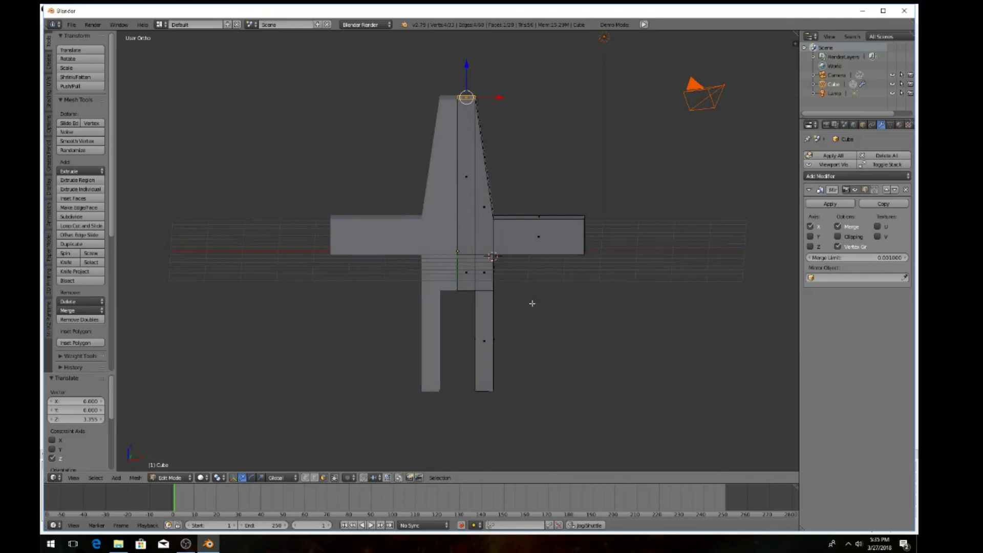
pyautogui.moveTo(531, 305)
pyautogui.mouseDown(button='middle')
pyautogui.moveTo(568, 349)
pyautogui.moveTo(528, 312)
pyautogui.moveTo(502, 307)
pyautogui.moveTo(525, 298)
pyautogui.mouseUp(button='middle')
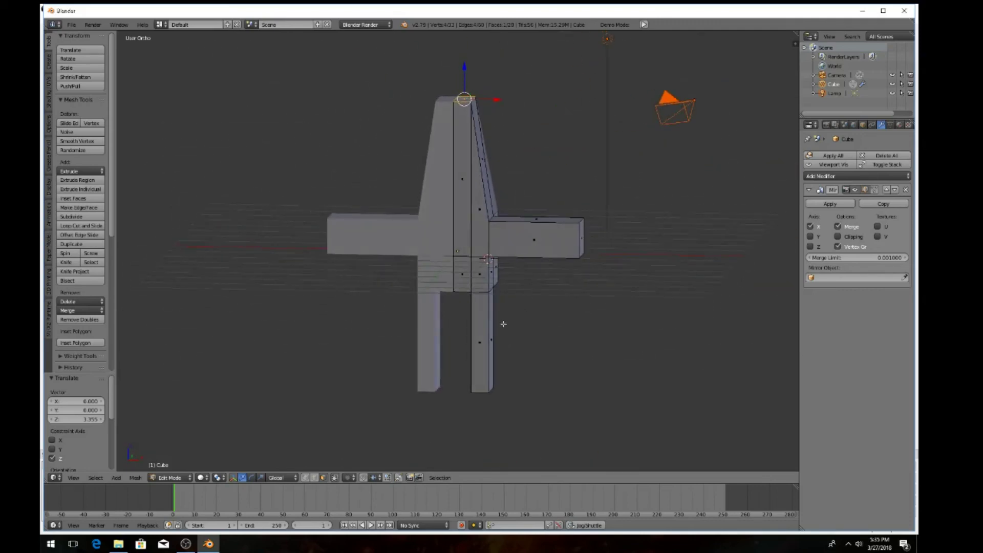
pyautogui.press('a')
pyautogui.scroll(-3, 509, 310)
pyautogui.moveTo(509, 310)
pyautogui.mouseDown(button='middle')
pyautogui.moveTo(484, 324)
pyautogui.moveTo(466, 228)
pyautogui.moveTo(492, 314)
pyautogui.moveTo(517, 315)
pyautogui.mouseUp(button='middle')
pyautogui.press('a')
pyautogui.scroll(6, 518, 324)
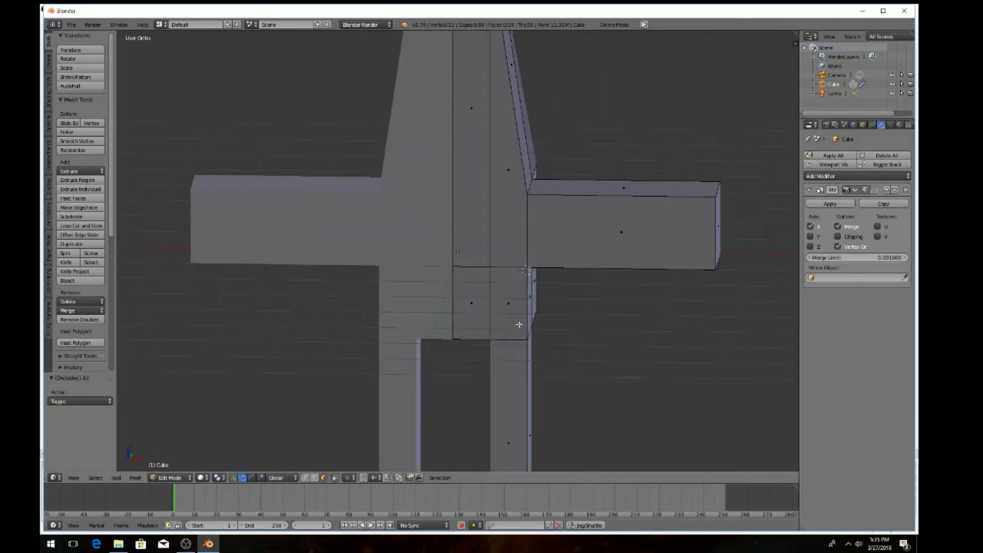
pyautogui.scroll(-4, 519, 324)
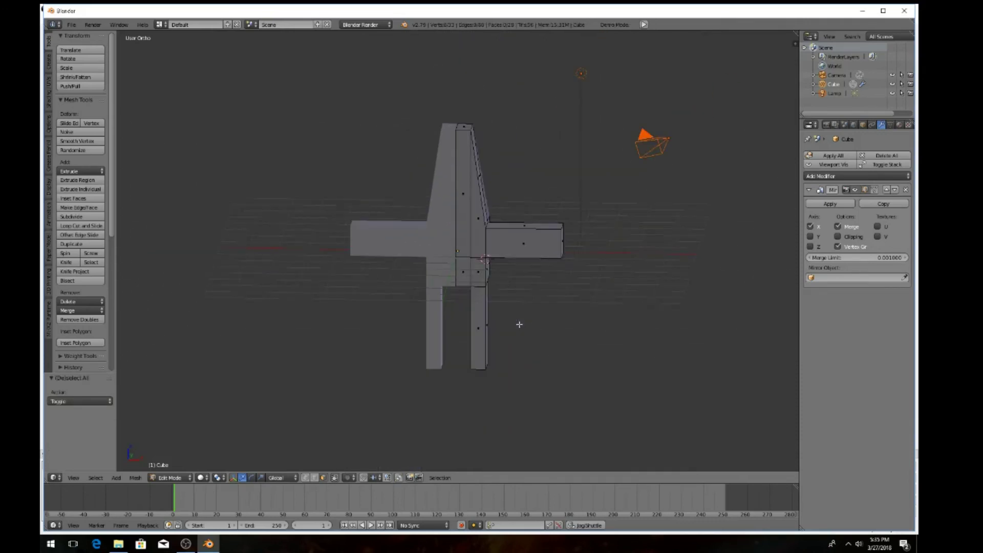